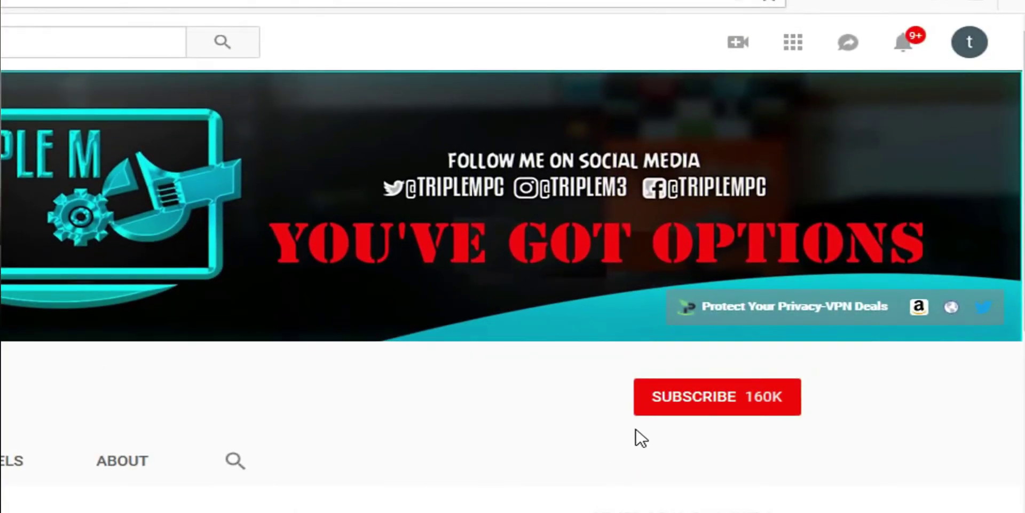
# Subscribe to the YouTube channel whose banner reads 'You've Got Options'
pyautogui.click(710, 409)
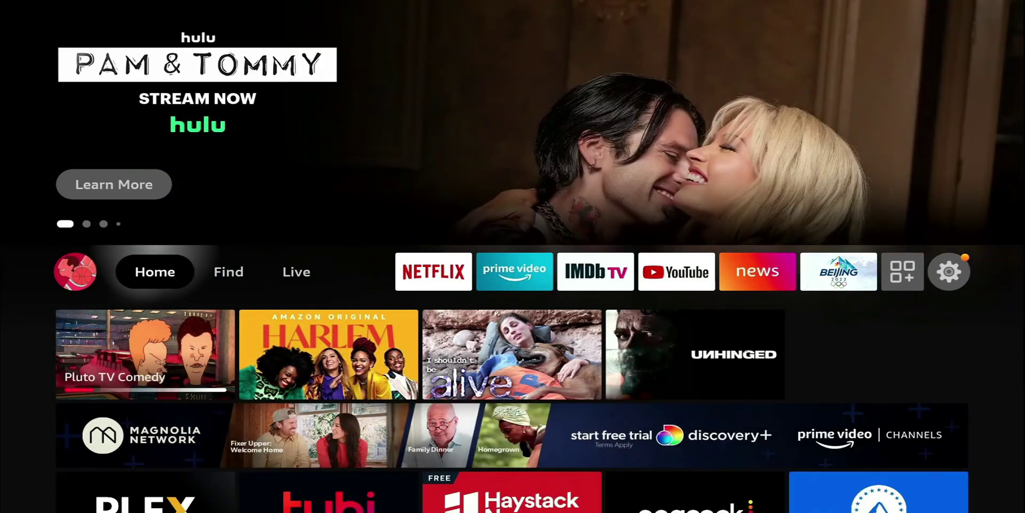
# Move along the home row to the Settings gear and drop into the settings categories grid
pyautogui.press('Right')
pyautogui.press('Right')
pyautogui.press('Right')
pyautogui.press('Right')
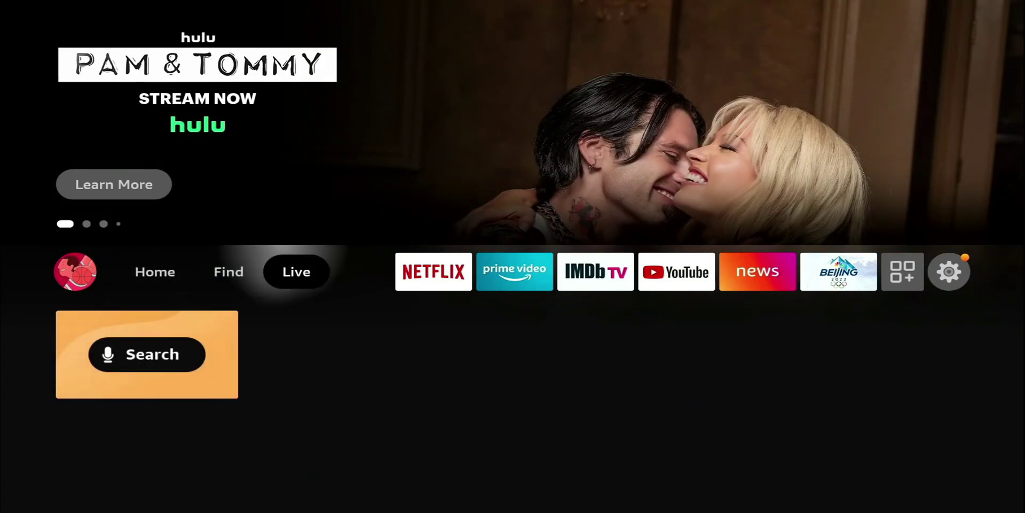
pyautogui.press('Right')
pyautogui.press('Right')
pyautogui.press('Right')
pyautogui.press('Right')
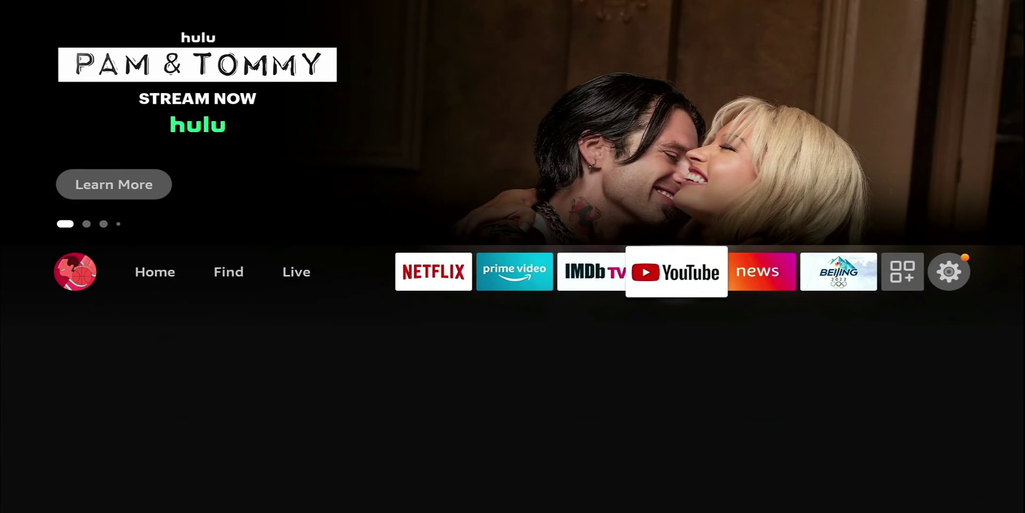
pyautogui.press('Right')
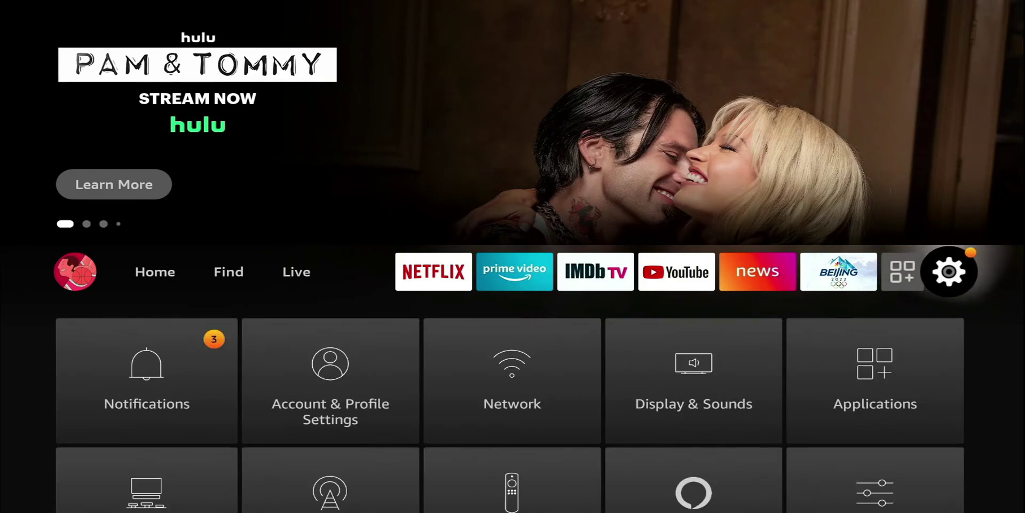
pyautogui.press('Down')
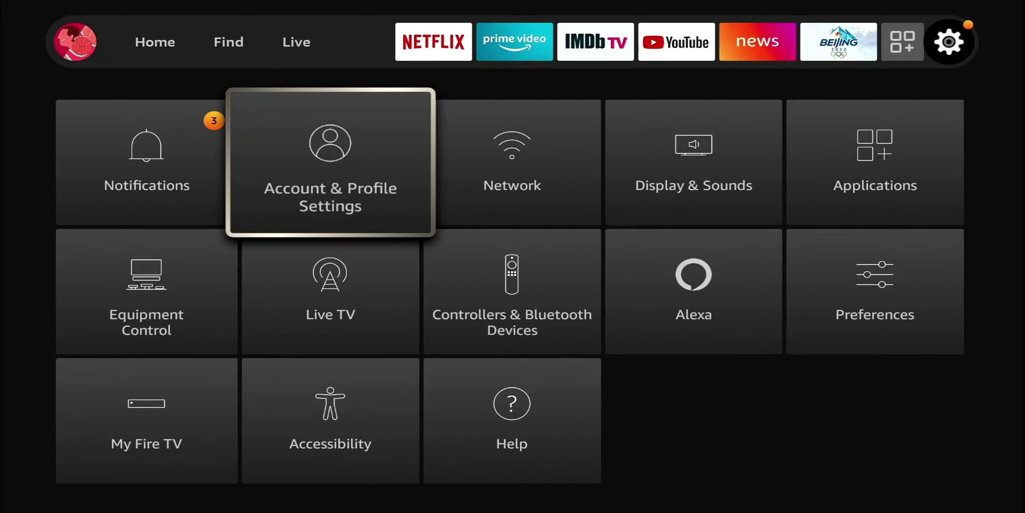
# Open the Preferences tile in the Fire TV Settings grid
pyautogui.press('Down')
pyautogui.press('Right')
pyautogui.press('Right')
pyautogui.press('Right')
pyautogui.press('Return')
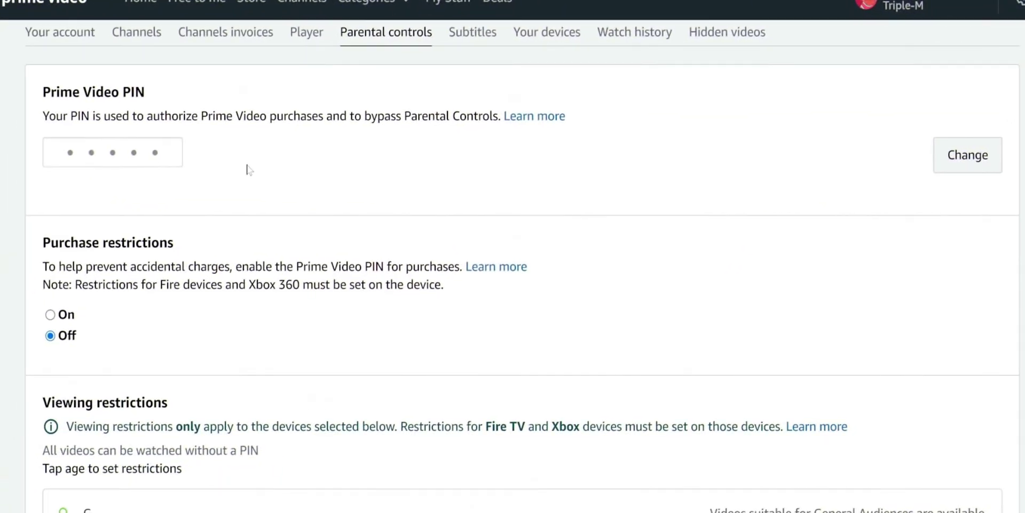
pyautogui.scroll(-3, 273, 246)
pyautogui.scroll(-1, 144, 273)
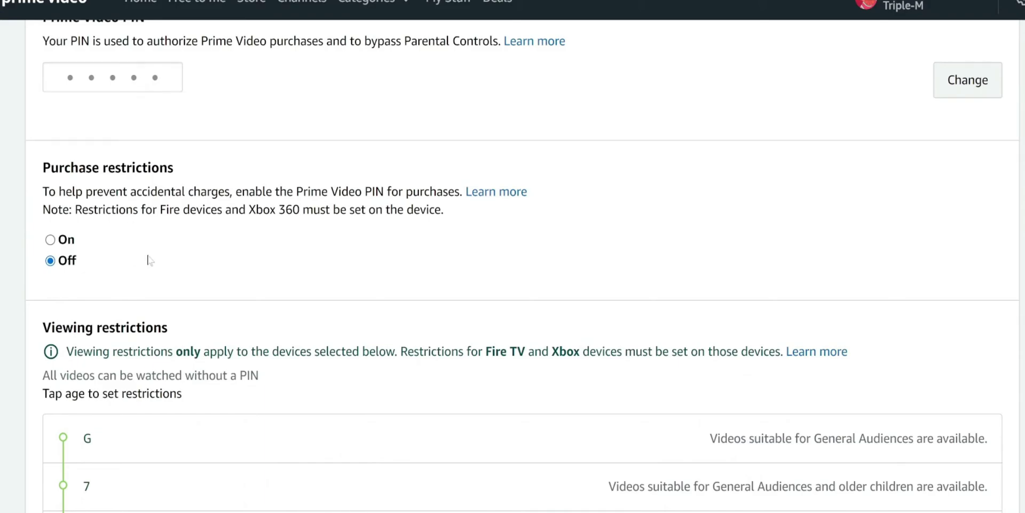
pyautogui.scroll(-2, 69, 234)
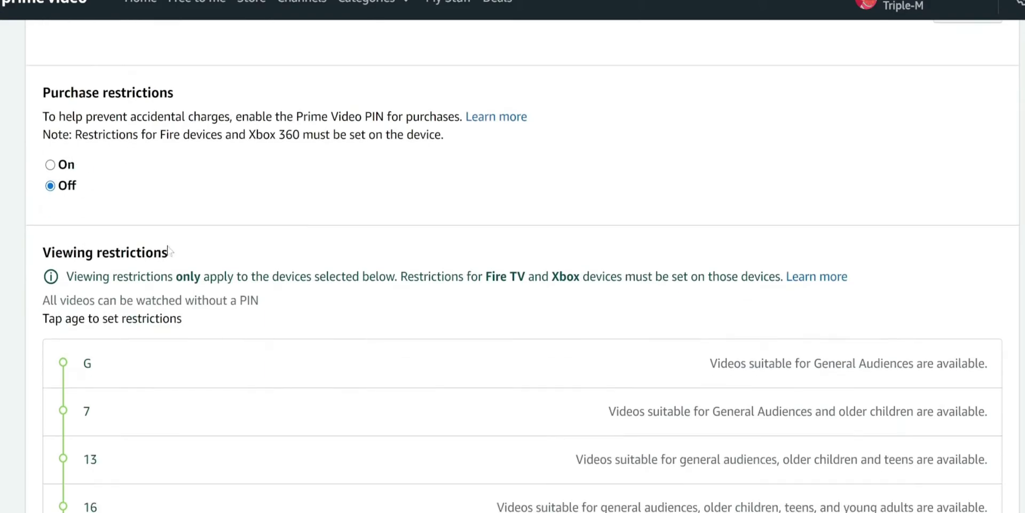
pyautogui.scroll(-4, 255, 282)
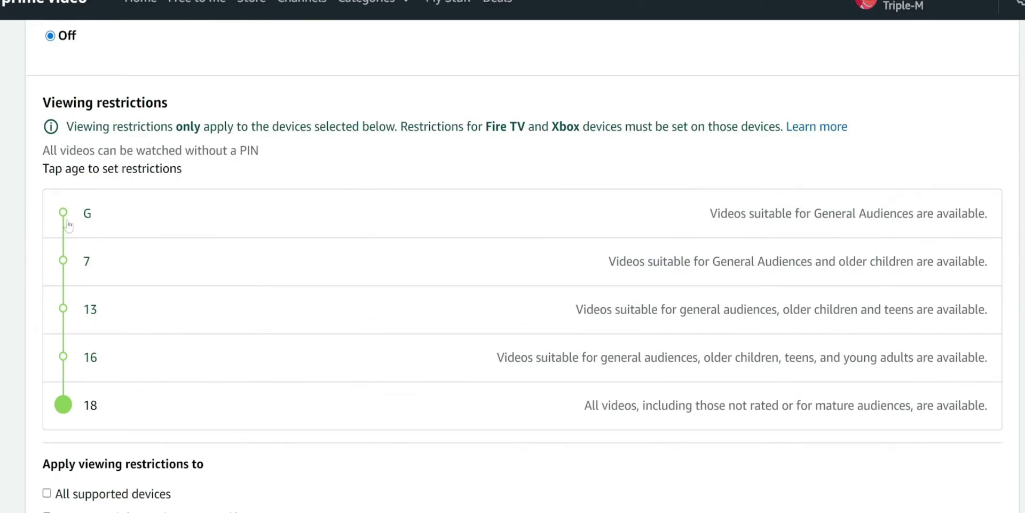
pyautogui.click(63, 376)
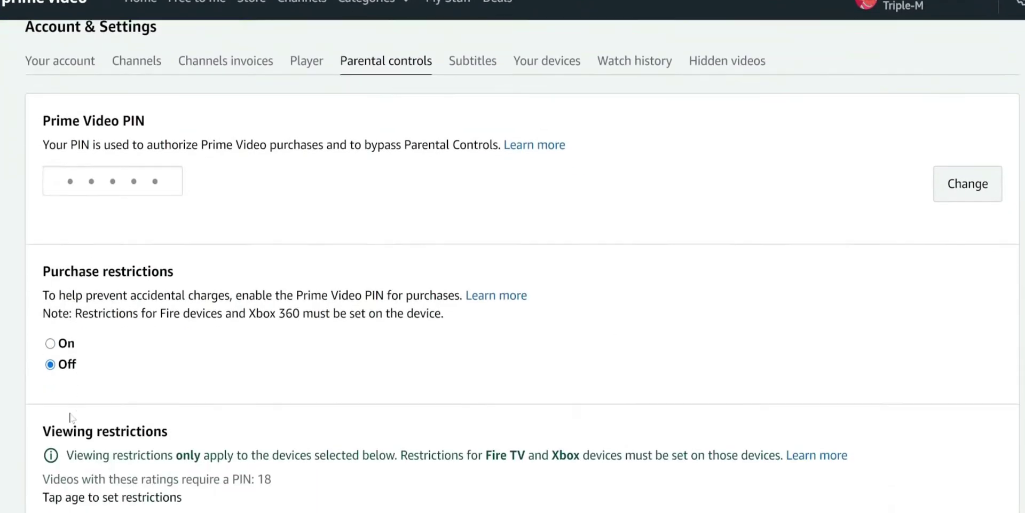
pyautogui.click(63, 458)
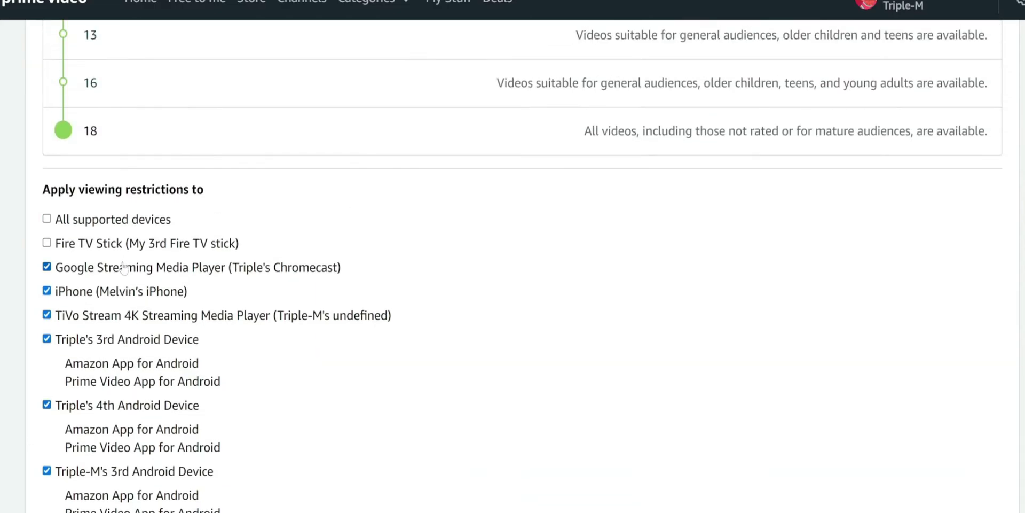
pyautogui.scroll(4, 266, 265)
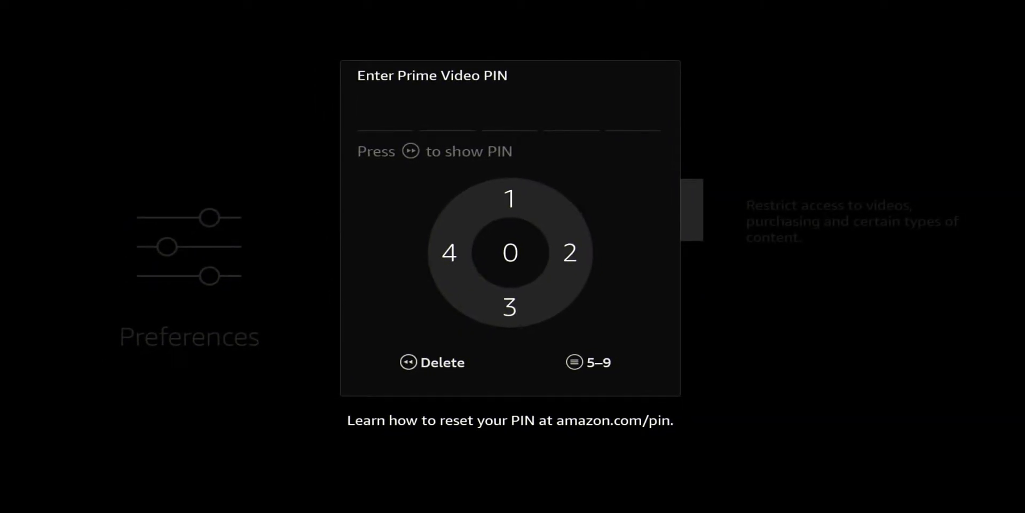
# Enable parental controls with the Prime Video PIN and review purchase, app-launch and Amazon Photos PIN protection
pyautogui.write('12345')
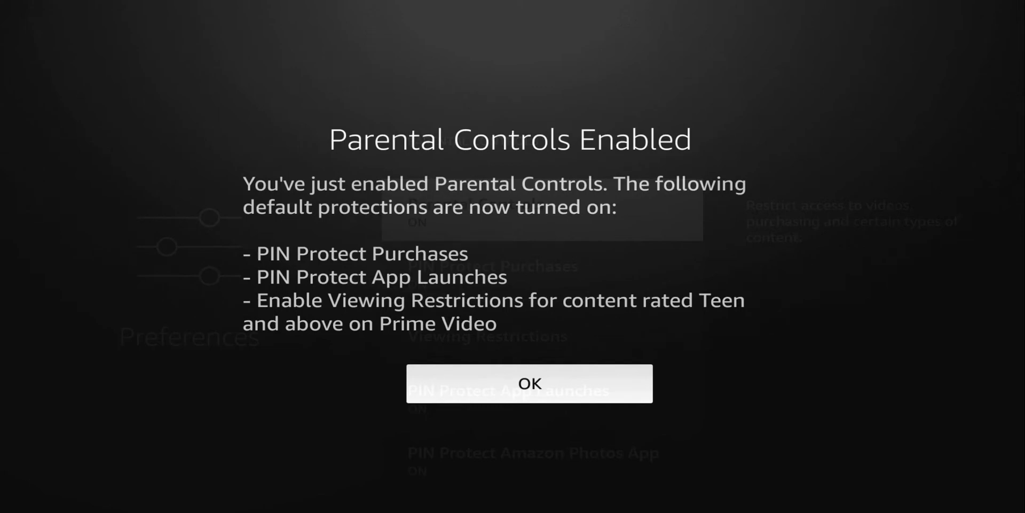
pyautogui.press('Return')
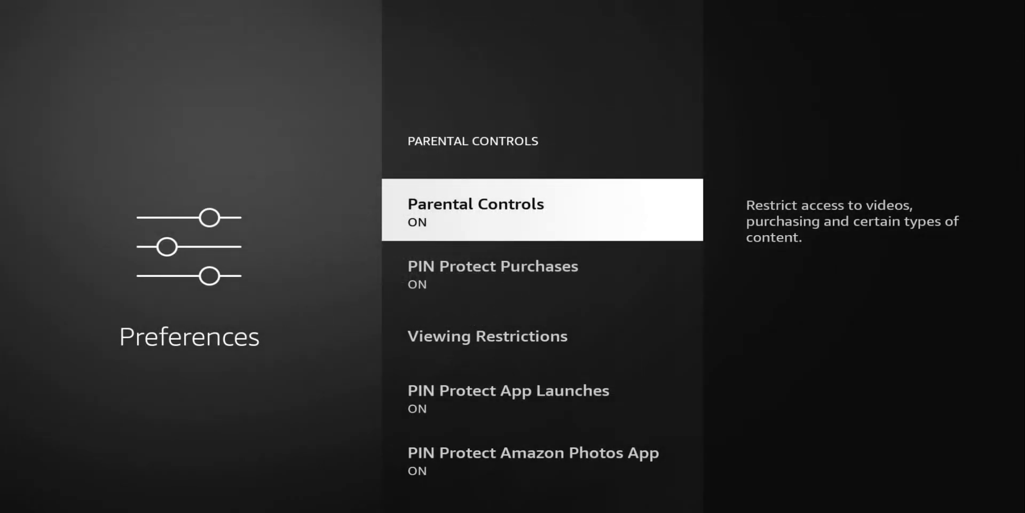
pyautogui.press('Down')
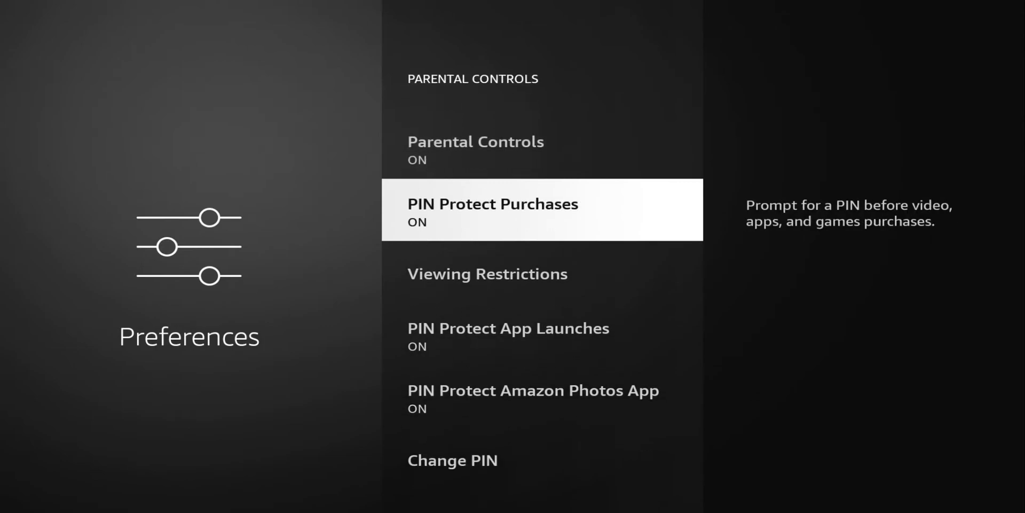
pyautogui.press('Down')
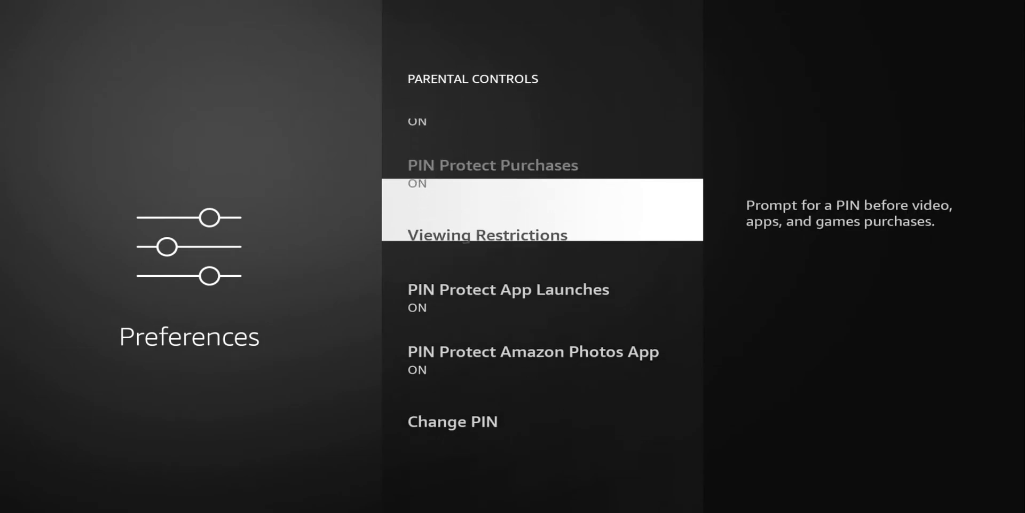
pyautogui.press('Down')
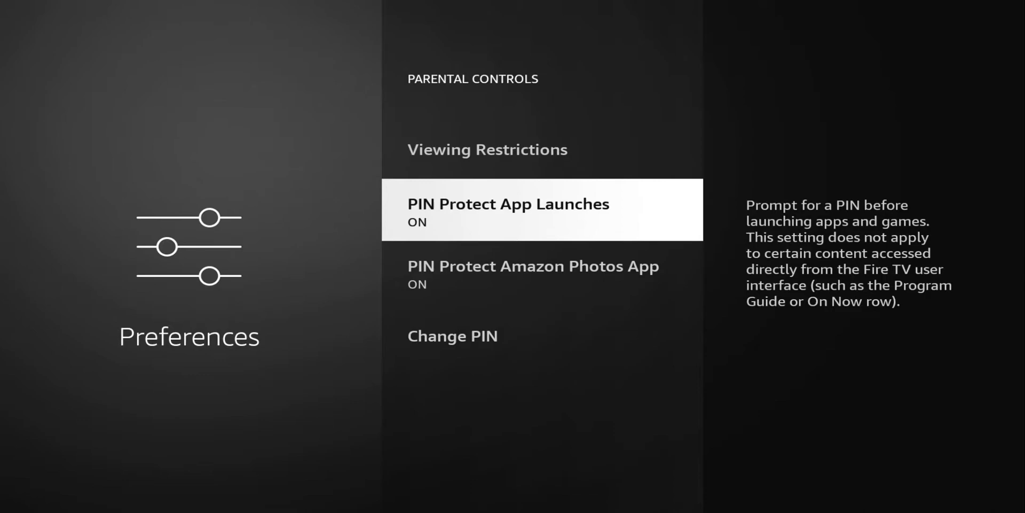
pyautogui.press('Down')
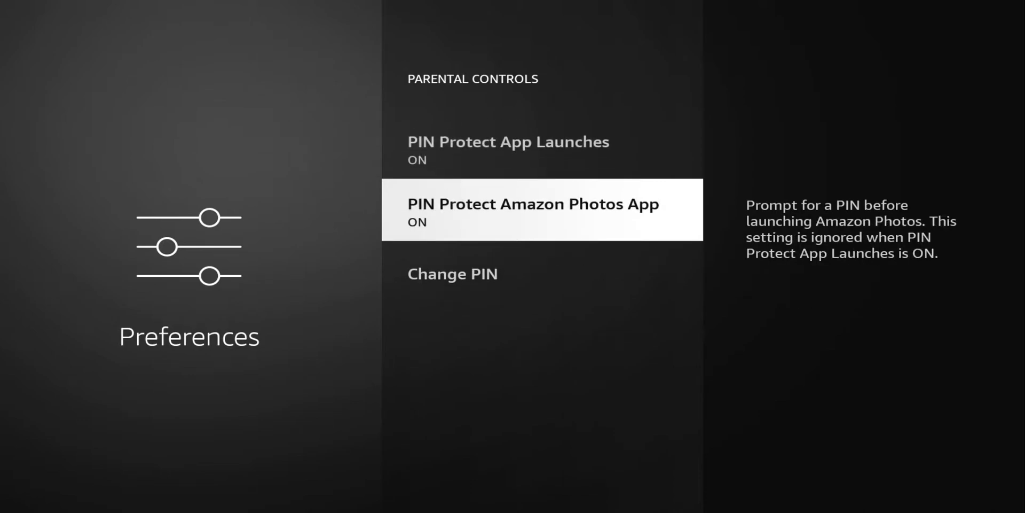
pyautogui.press('Down')
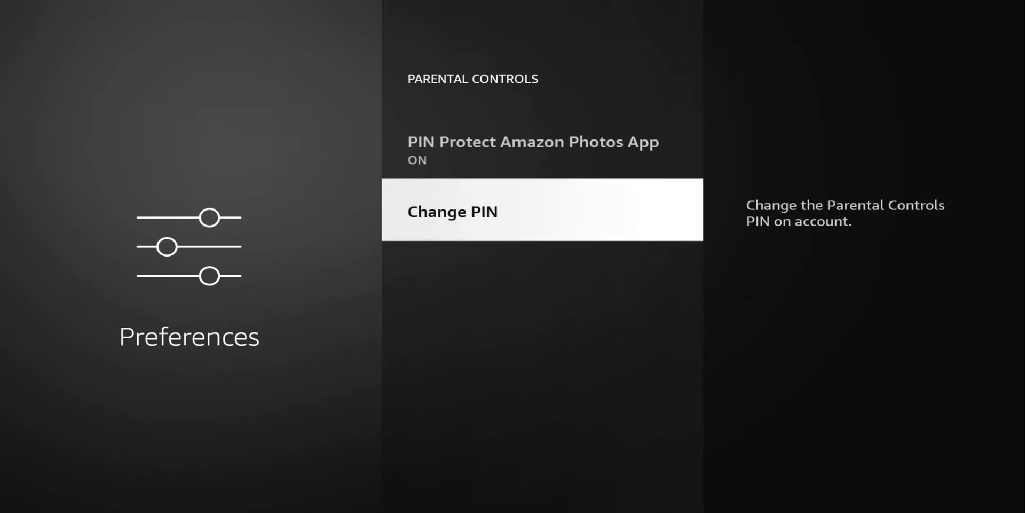
pyautogui.press('Up')
pyautogui.press('Up')
pyautogui.press('Up')
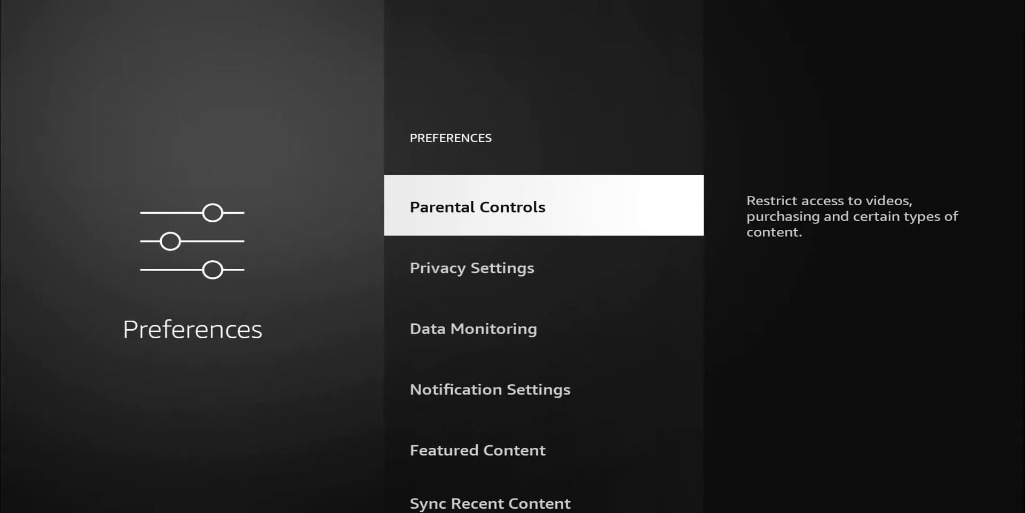
# Open Privacy Settings and switch Device Usage Data to OFF
pyautogui.press('Down')
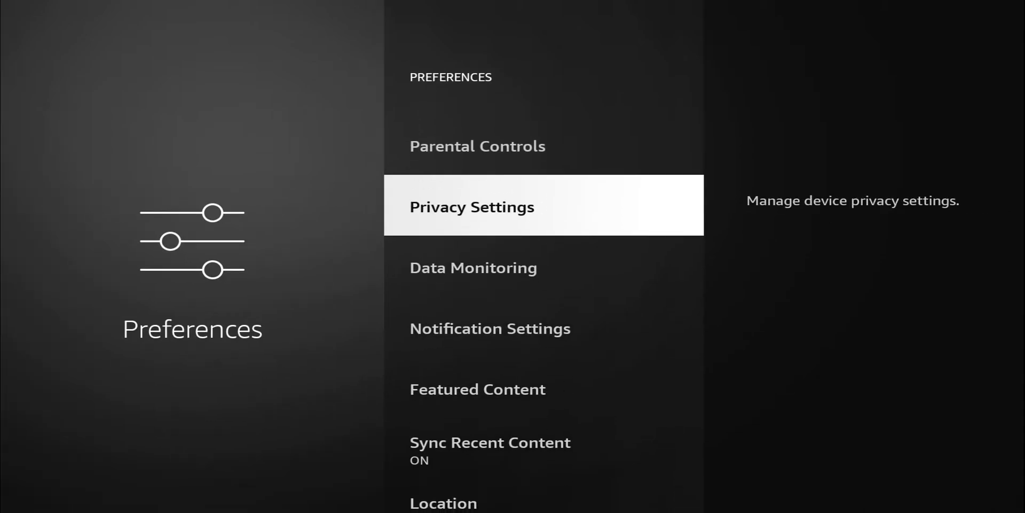
pyautogui.press('Return')
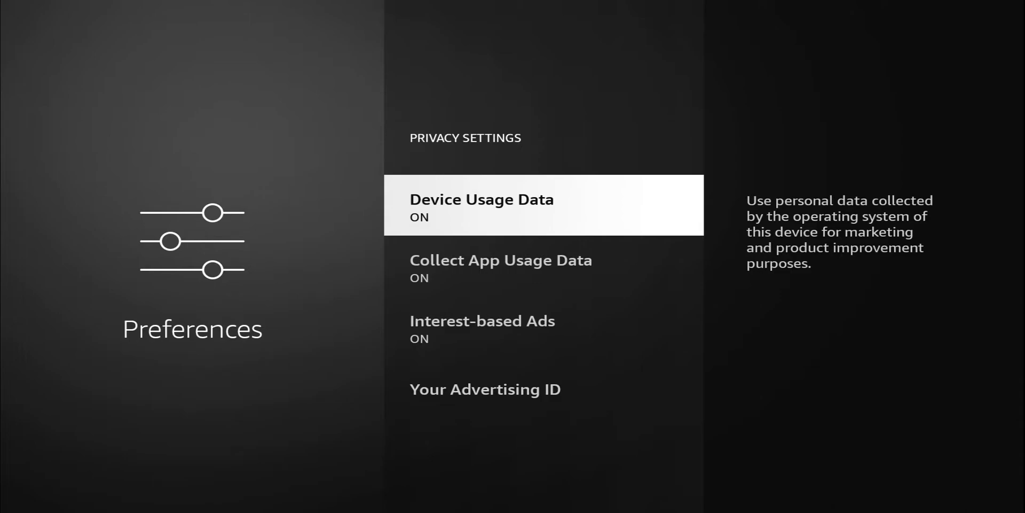
pyautogui.press('Return')
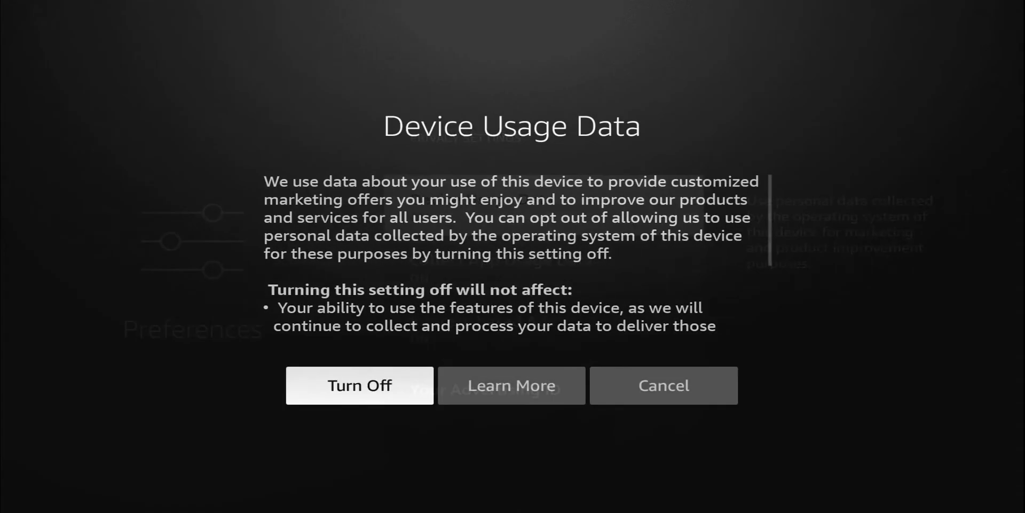
pyautogui.press('Right')
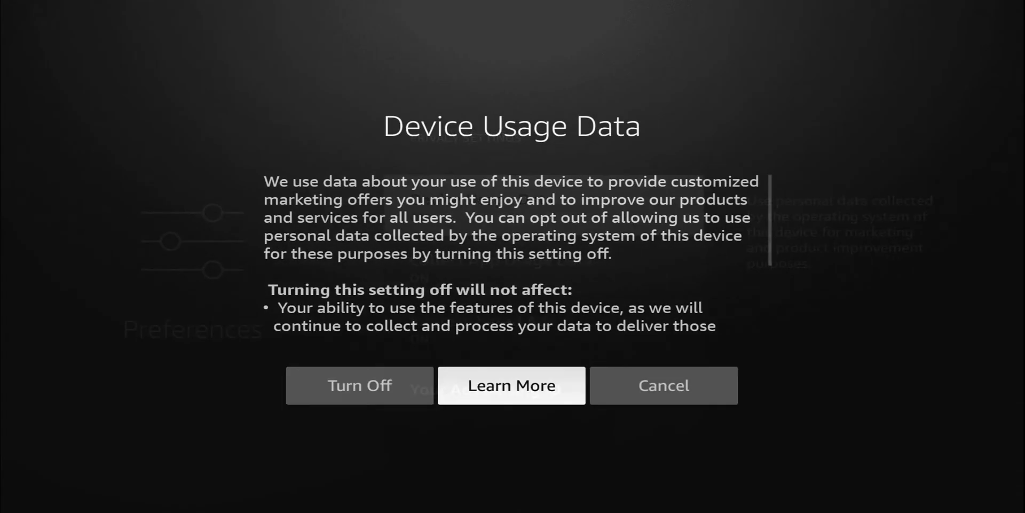
pyautogui.press('Left')
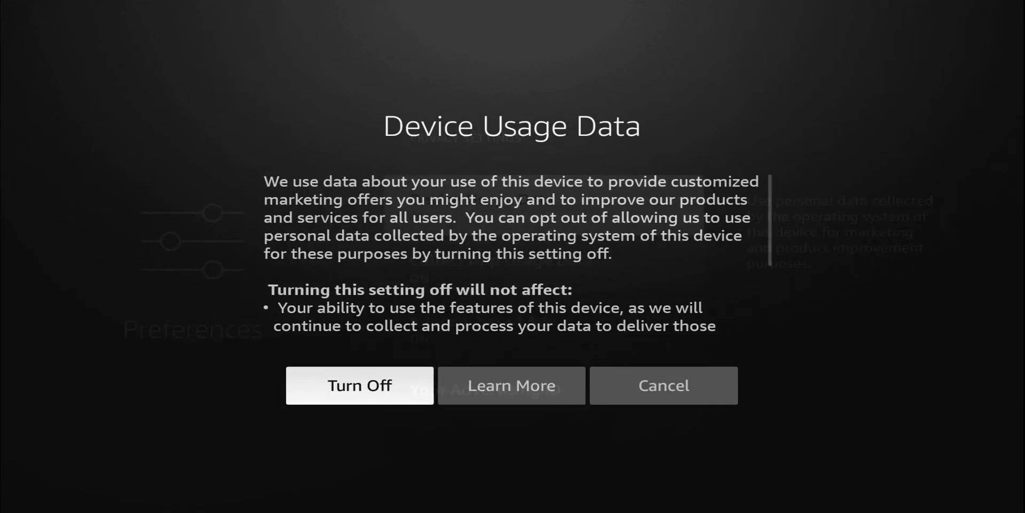
pyautogui.press('Return')
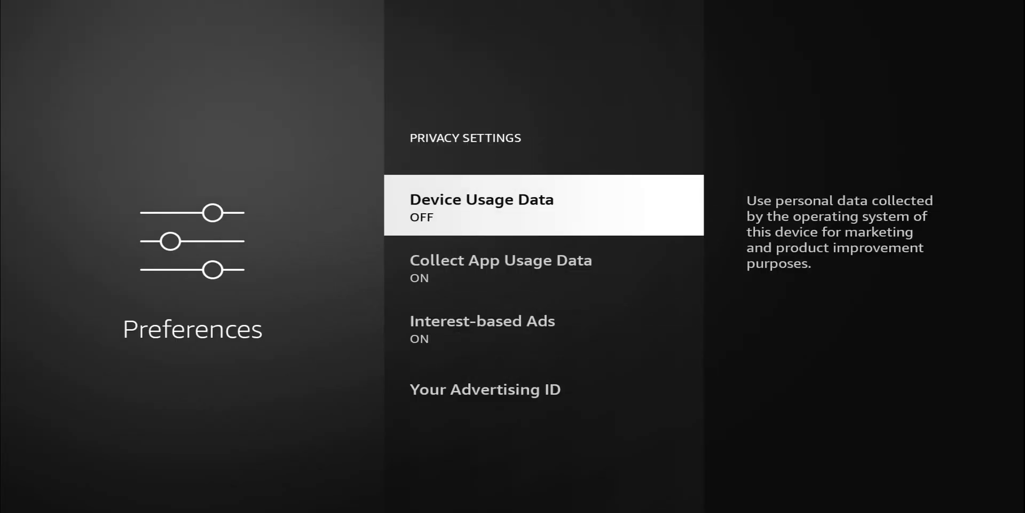
# Switch Collect App Usage Data to OFF and move on to Interest-based Ads
pyautogui.press('Down')
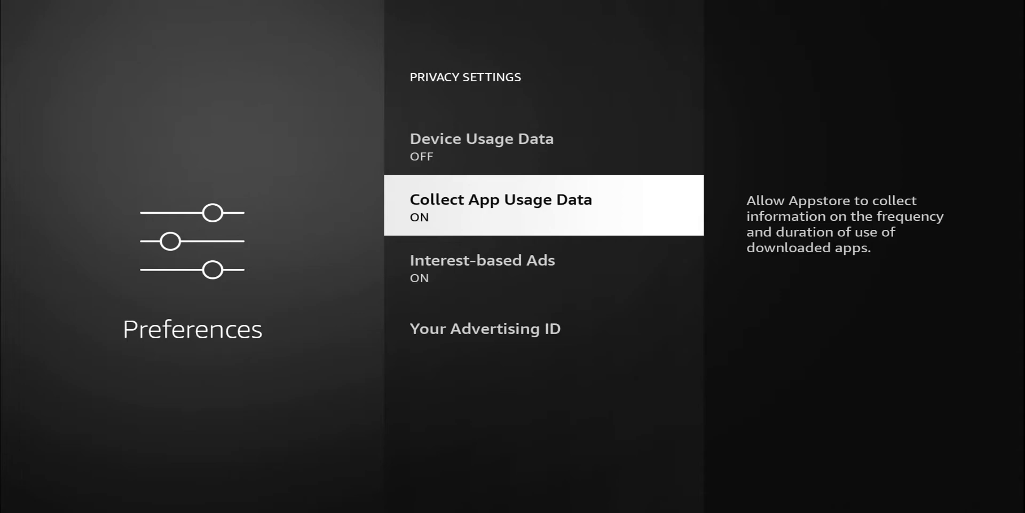
pyautogui.press('Return')
pyautogui.press('Down')
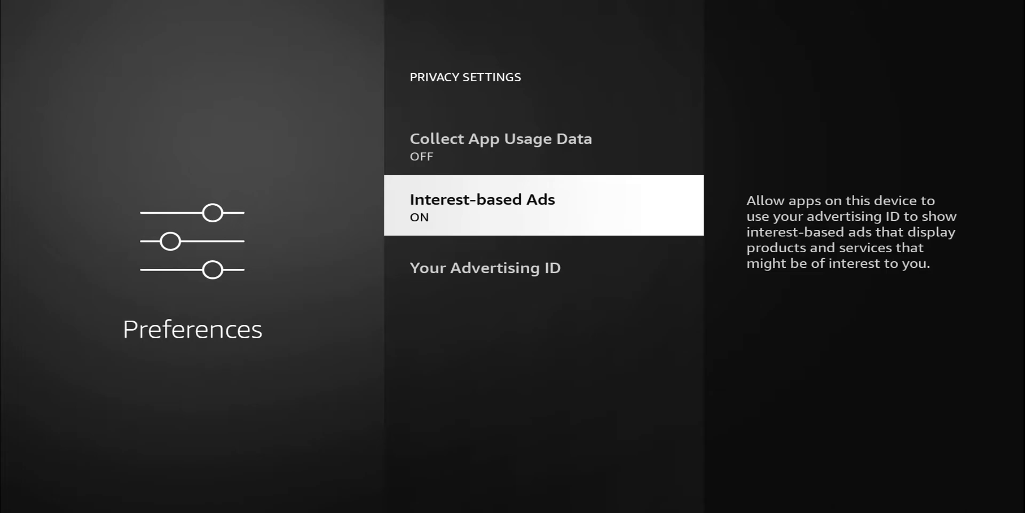
# Turn Interest-based Ads OFF, after reviewing the advertising ID information
pyautogui.press('Return')
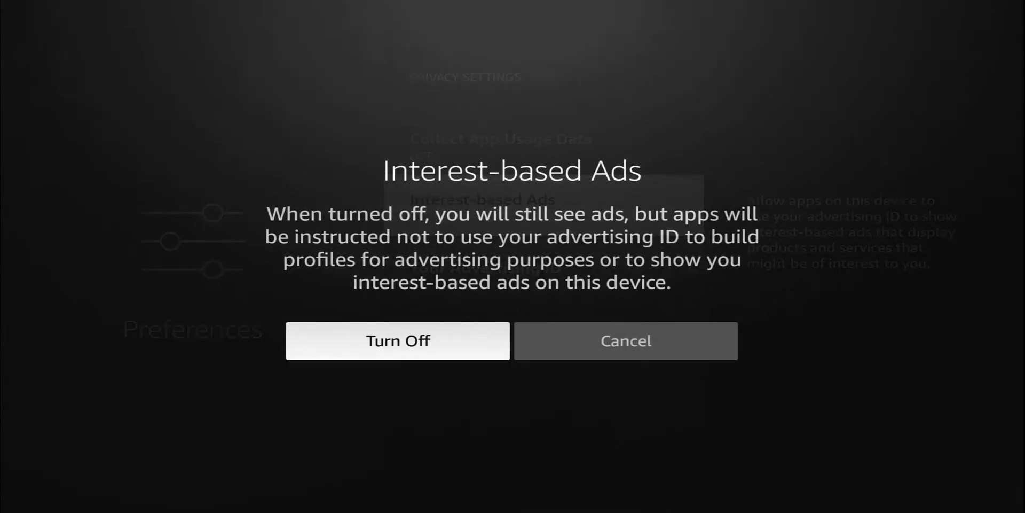
pyautogui.press('Return')
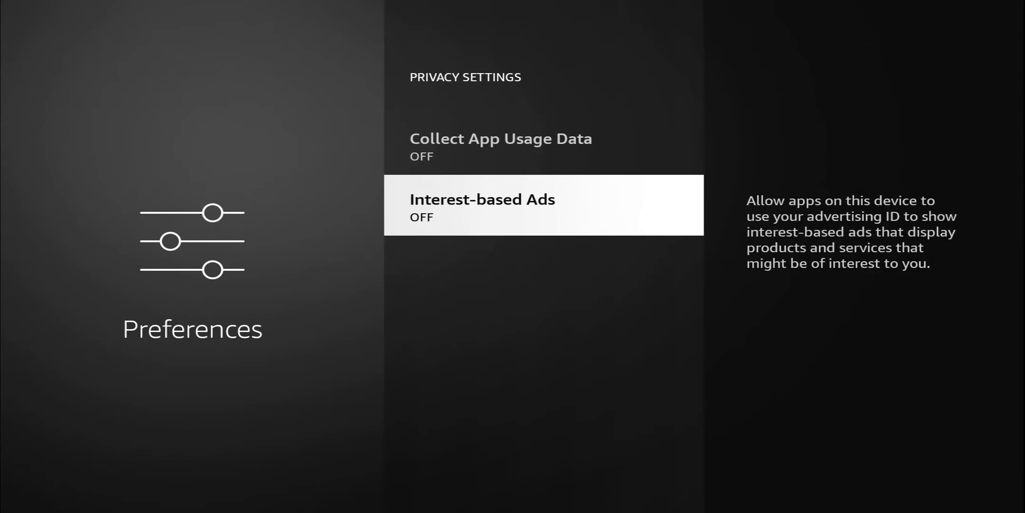
pyautogui.press('Return')
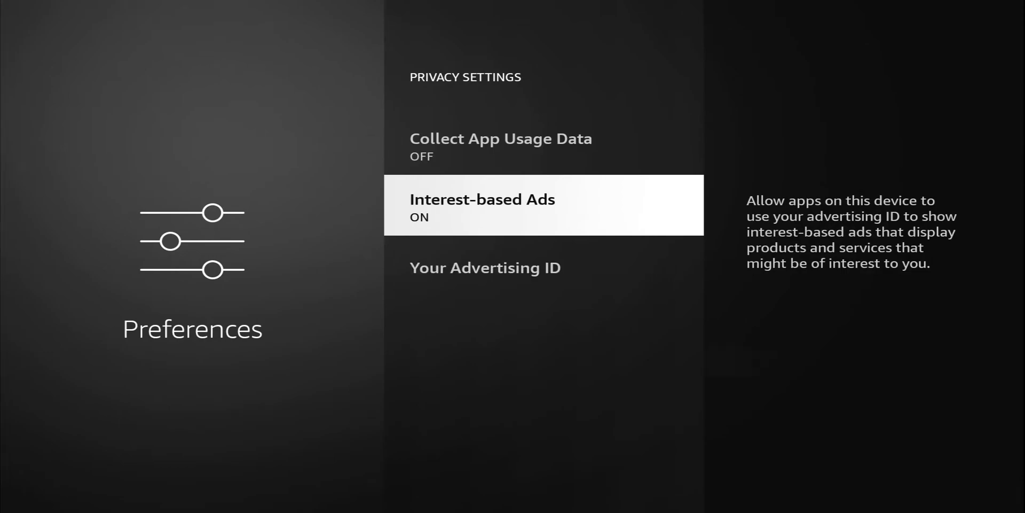
pyautogui.press('Down')
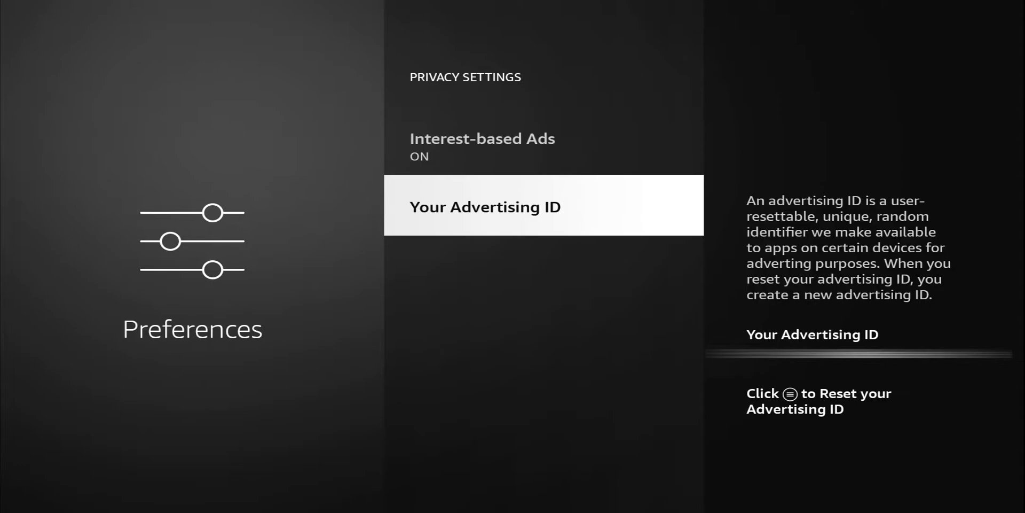
pyautogui.press('Up')
pyautogui.press('Return')
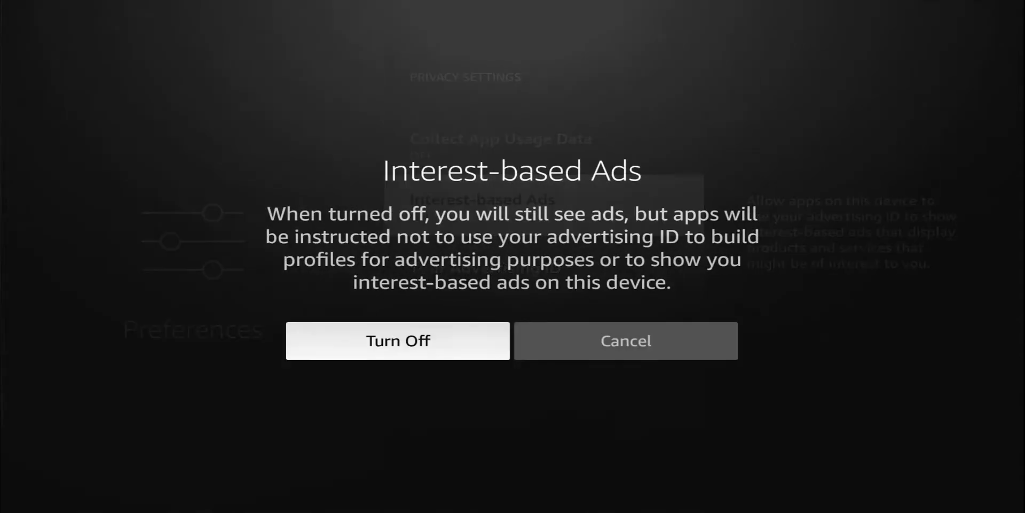
pyautogui.press('Return')
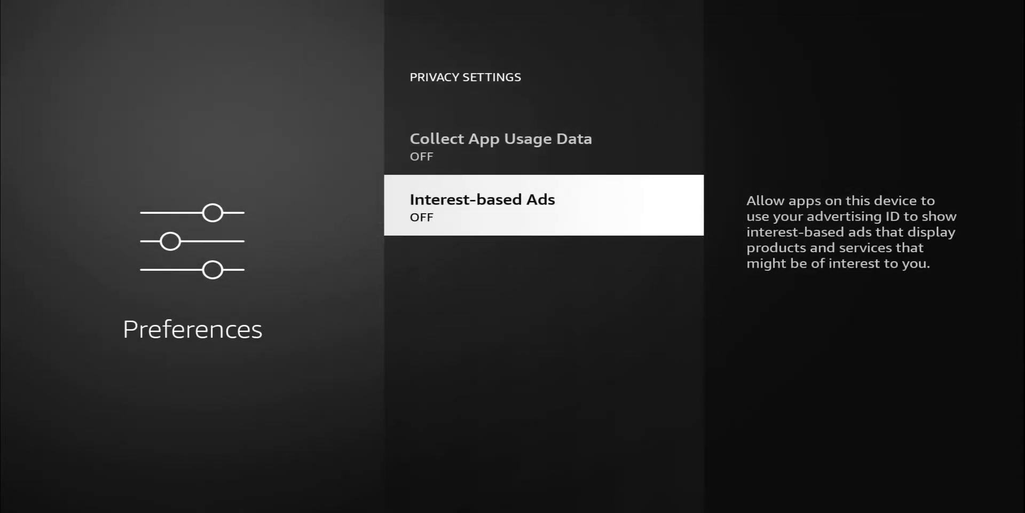
# Return to the Preferences list and open the Data Monitoring settings
pyautogui.press('Escape')
pyautogui.press('Down')
pyautogui.press('Return')
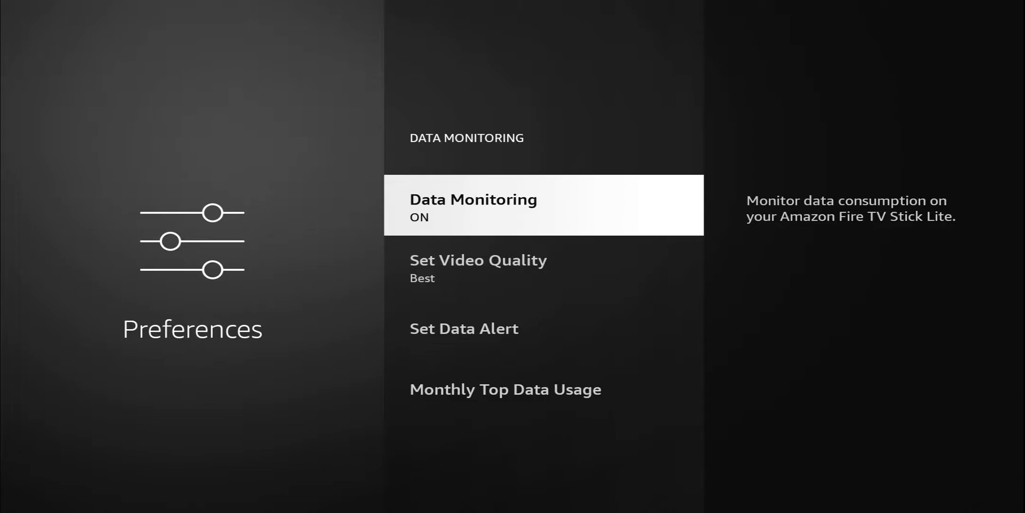
pyautogui.press('Down')
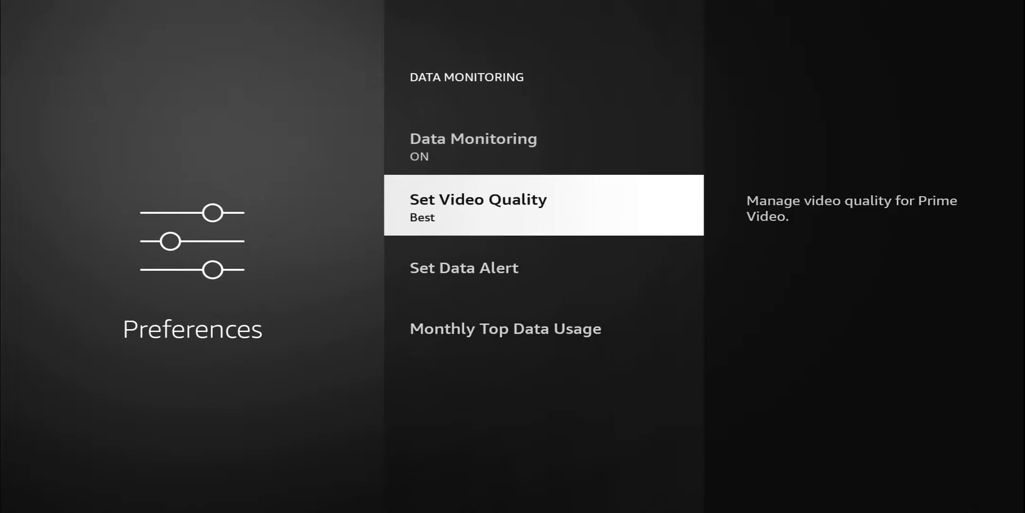
pyautogui.press('Return')
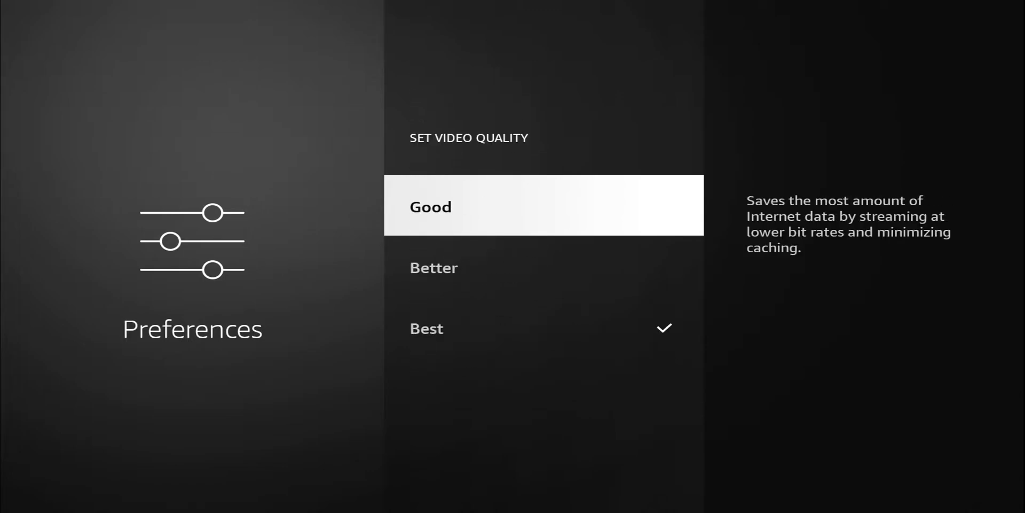
pyautogui.press('Down')
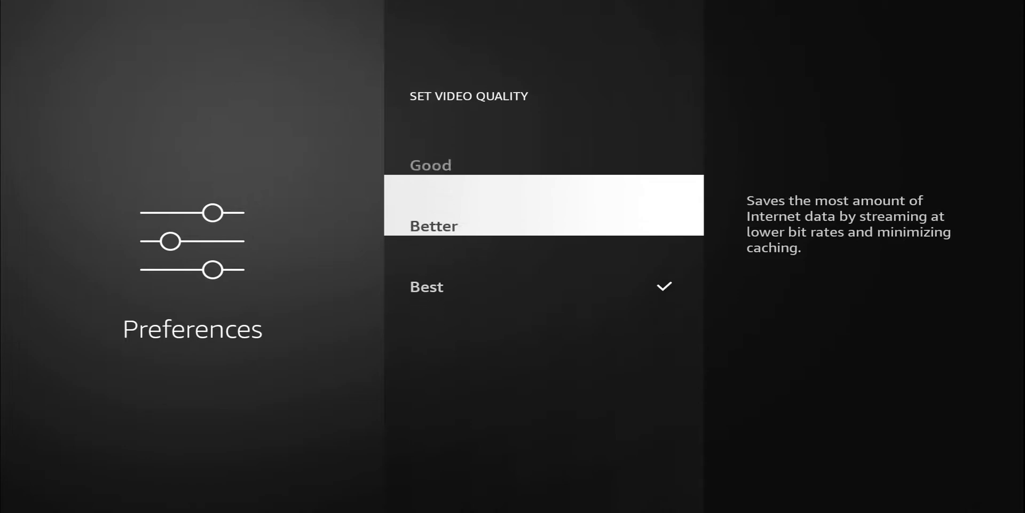
pyautogui.press('Up')
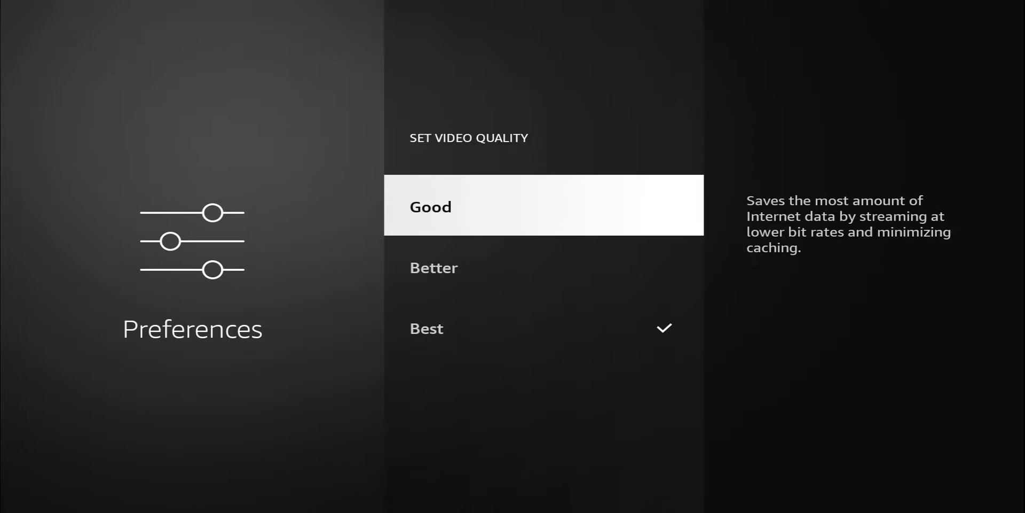
pyautogui.press('Escape')
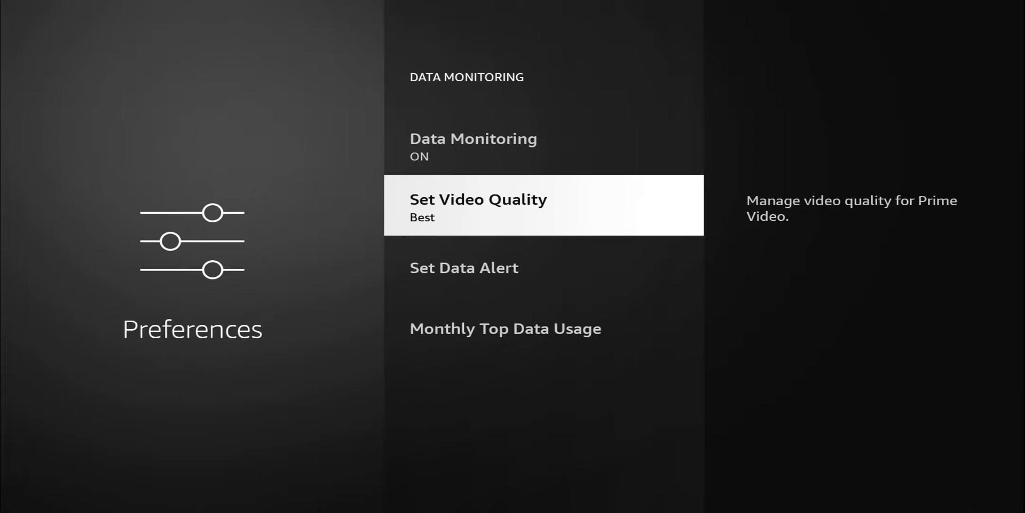
pyautogui.press('Down')
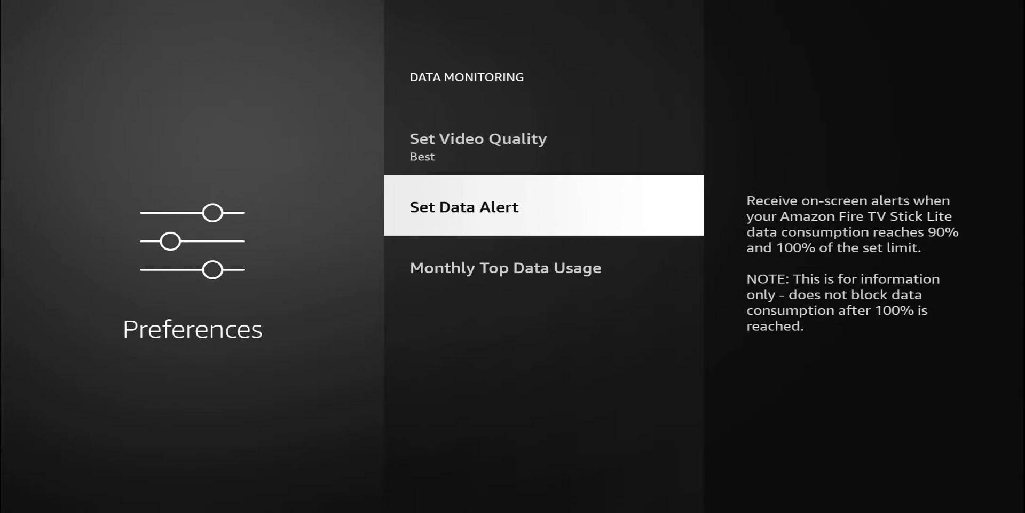
# Cancel the data alert keypad without a limit, then toggle Data Monitoring OFF
pyautogui.press('Return')
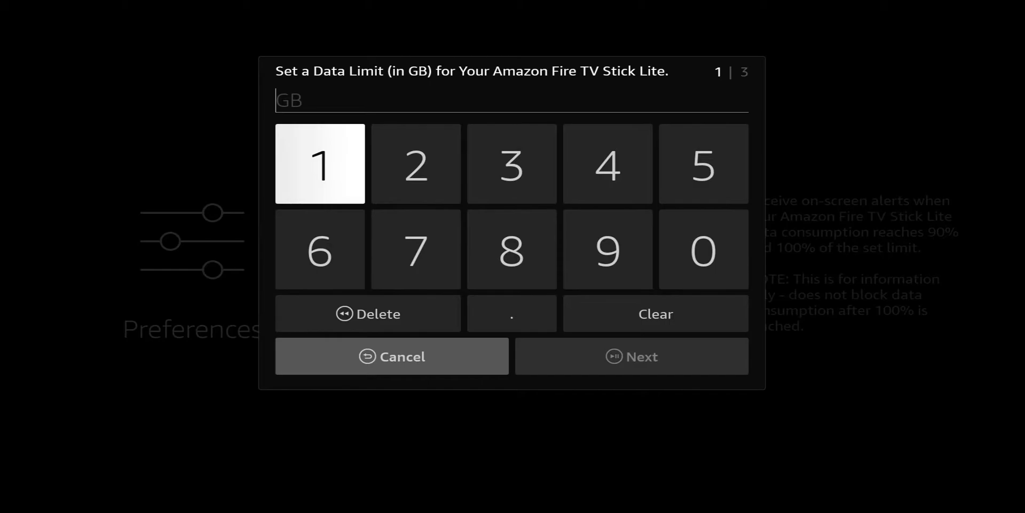
pyautogui.press('Escape')
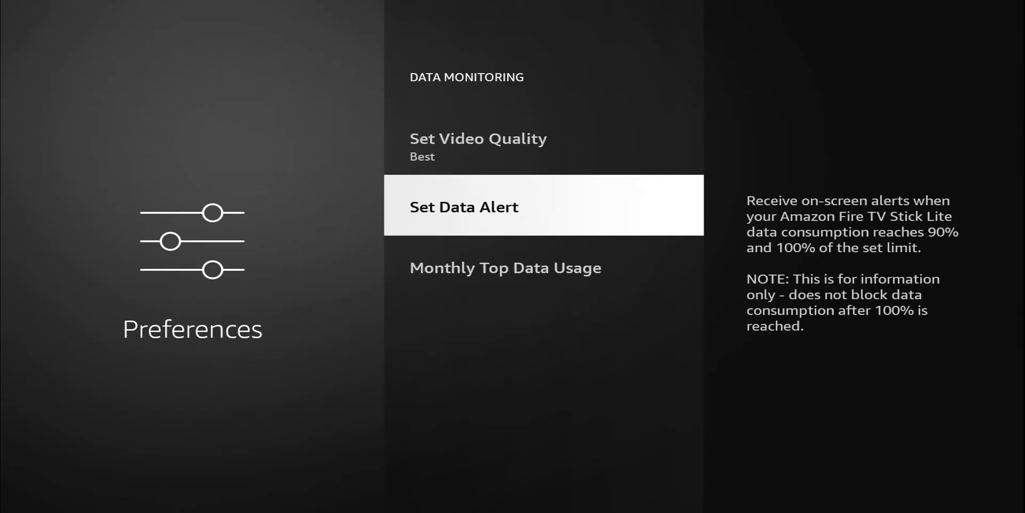
pyautogui.press('Down')
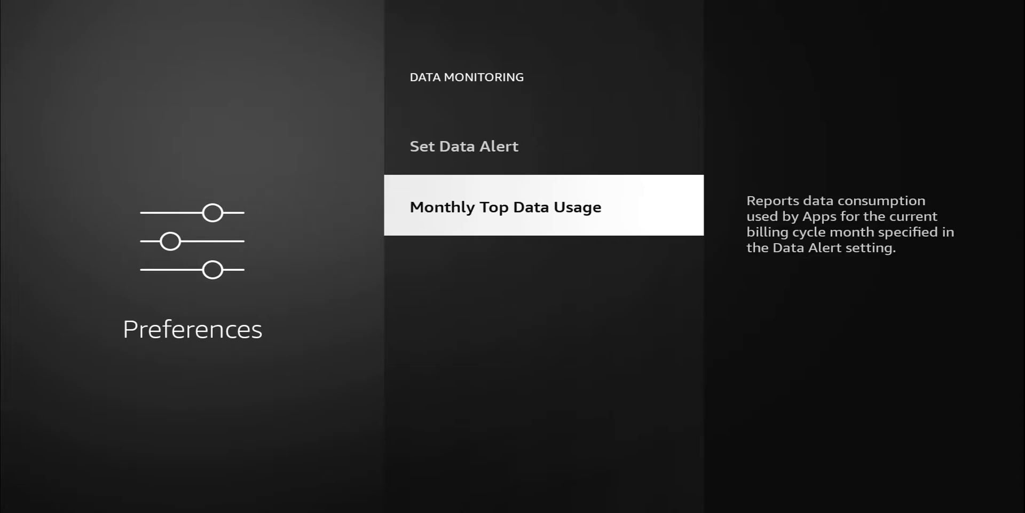
pyautogui.press('Escape')
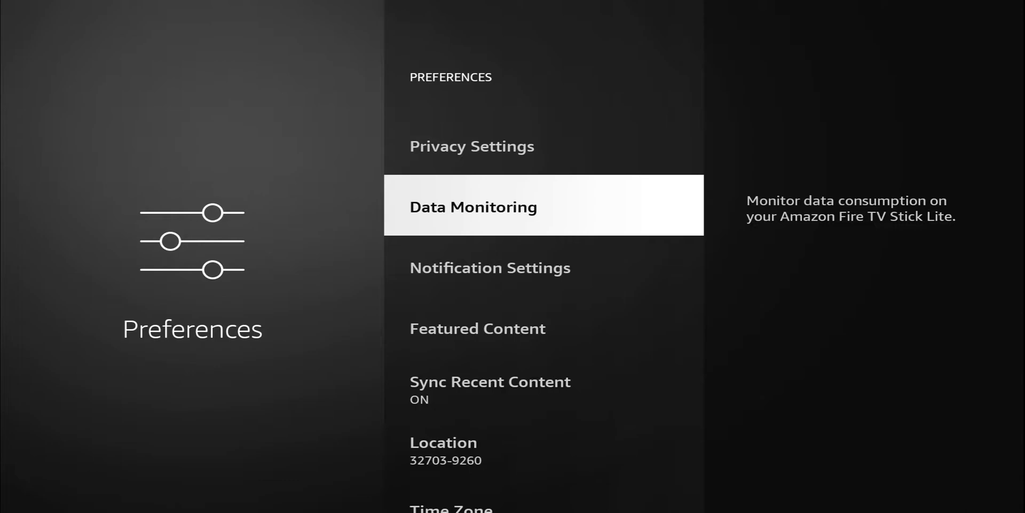
pyautogui.press('Return')
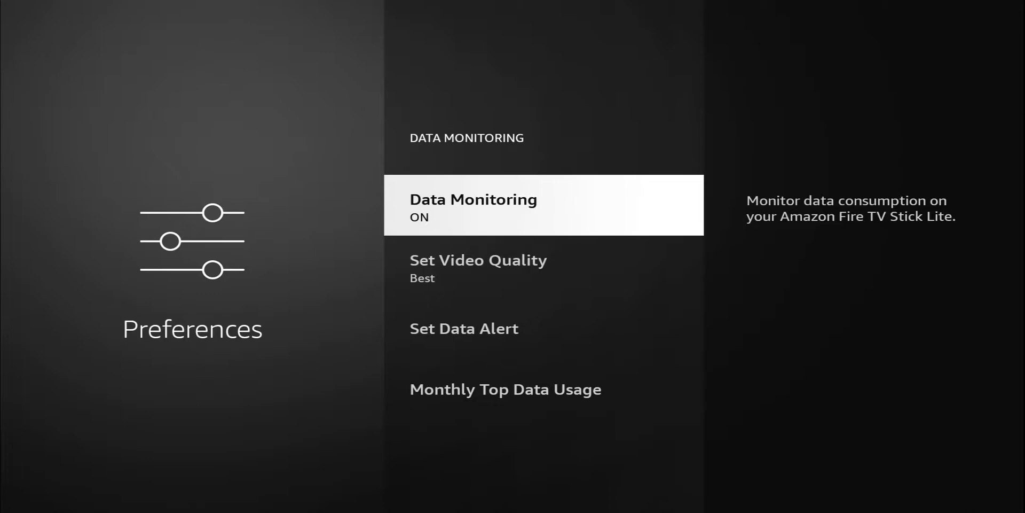
pyautogui.press('Return')
# Turn Do Not Interrupt ON and scroll the App Notifications list, leaving every app ON
pyautogui.press('Escape')
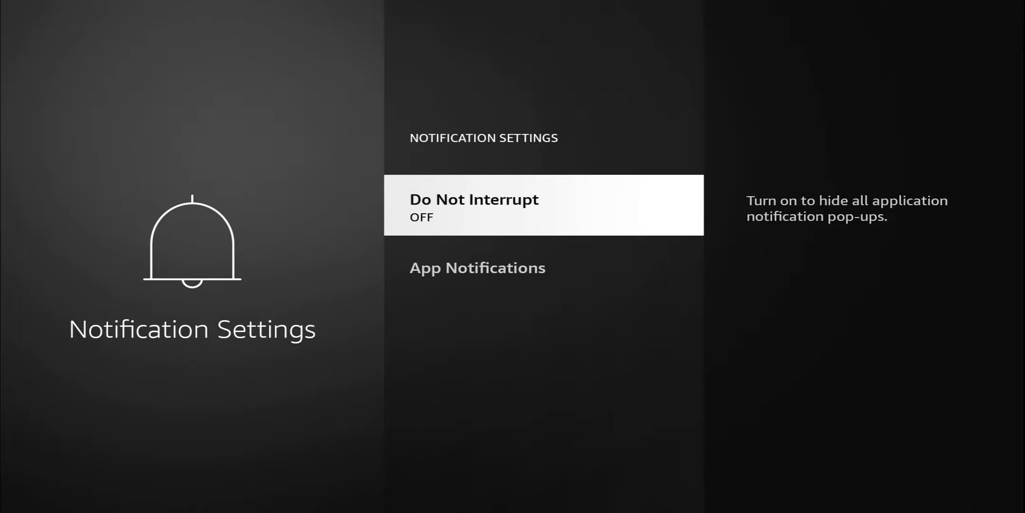
pyautogui.press('Return')
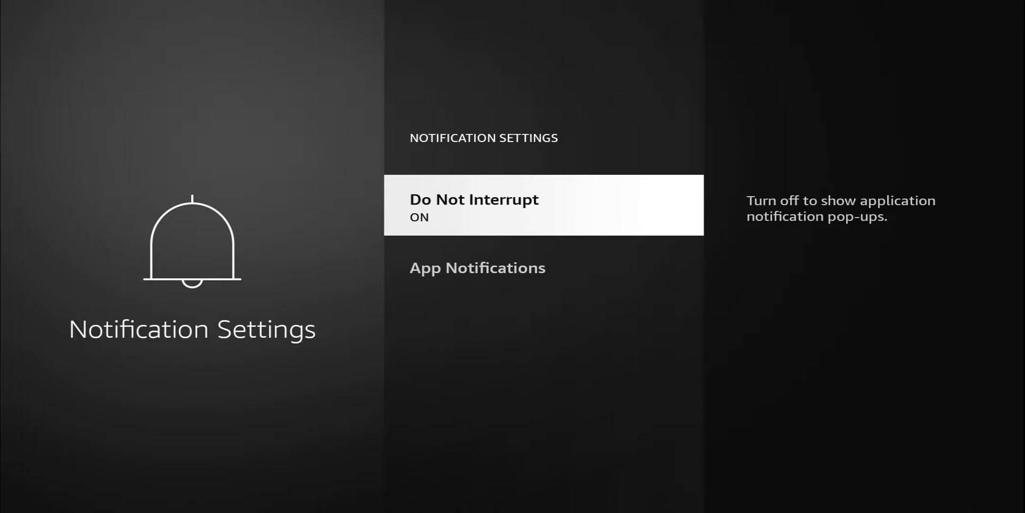
pyautogui.press('Down')
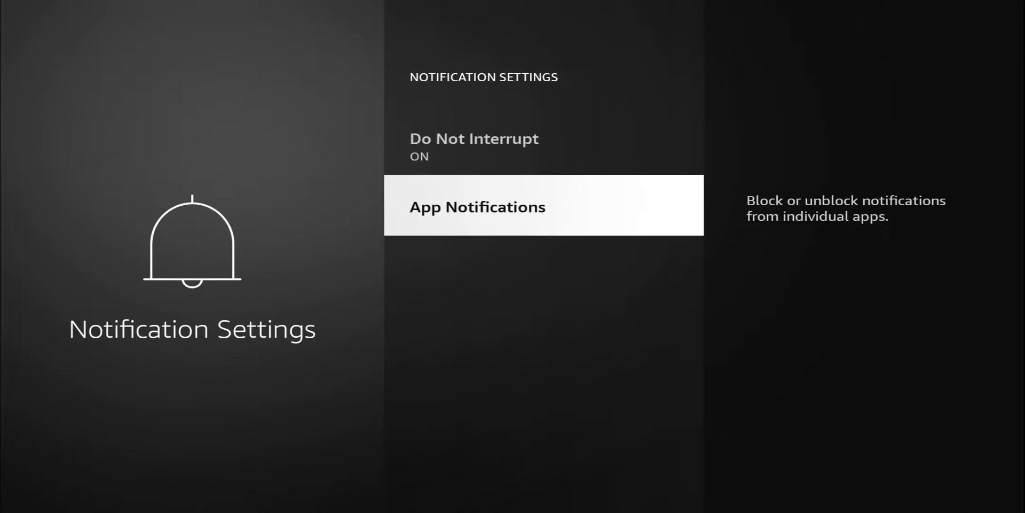
pyautogui.press('Return')
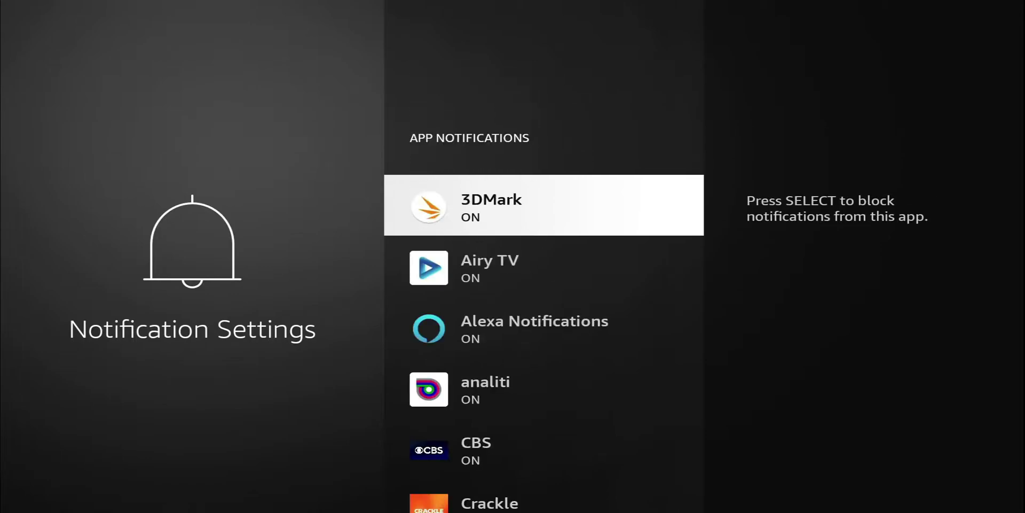
pyautogui.press('Down')
pyautogui.press('Down')
pyautogui.press('Down')
pyautogui.press('Down')
pyautogui.press('Down')
pyautogui.press('Down')
pyautogui.press('Down')
pyautogui.press('Down')
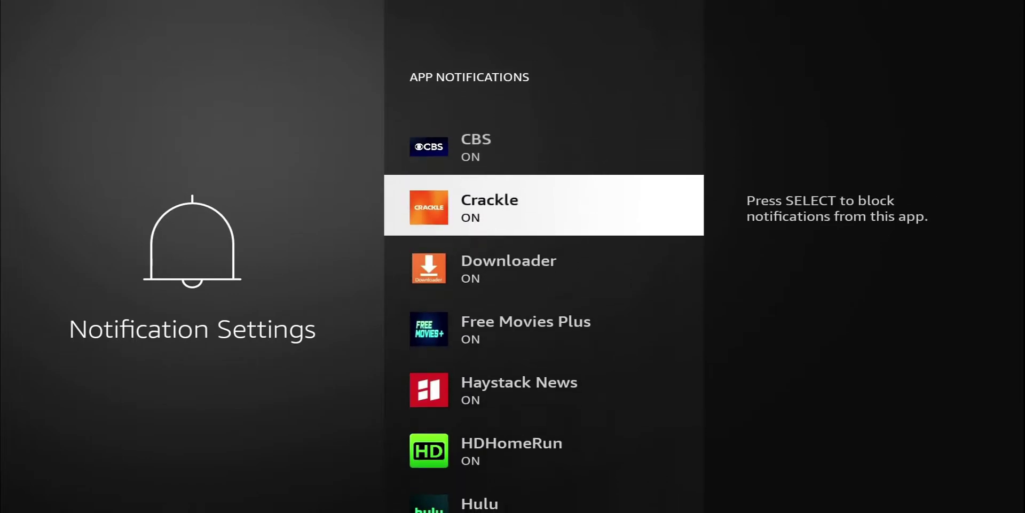
pyautogui.press('Down')
pyautogui.press('Down')
pyautogui.press('Down')
pyautogui.press('Down')
pyautogui.press('Down')
pyautogui.press('Down')
pyautogui.press('Down')
pyautogui.press('Down')
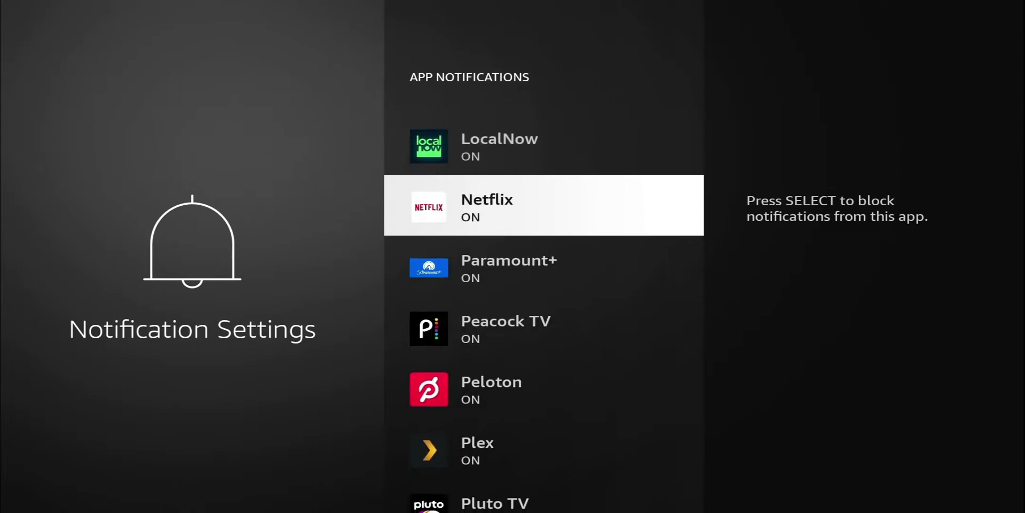
pyautogui.press('Down')
pyautogui.press('Down')
pyautogui.press('Down')
pyautogui.press('Down')
pyautogui.press('Down')
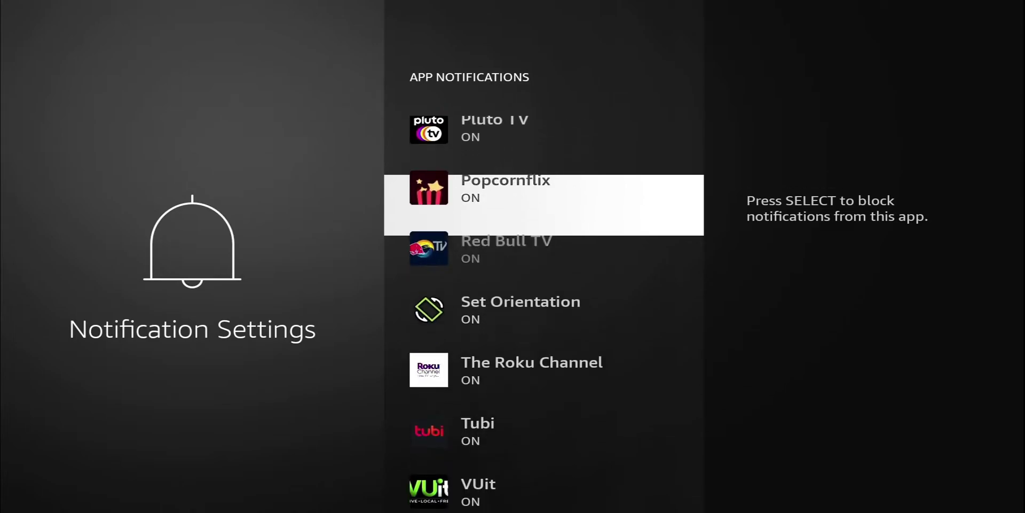
pyautogui.press('Up')
pyautogui.press('Up')
pyautogui.press('Escape')
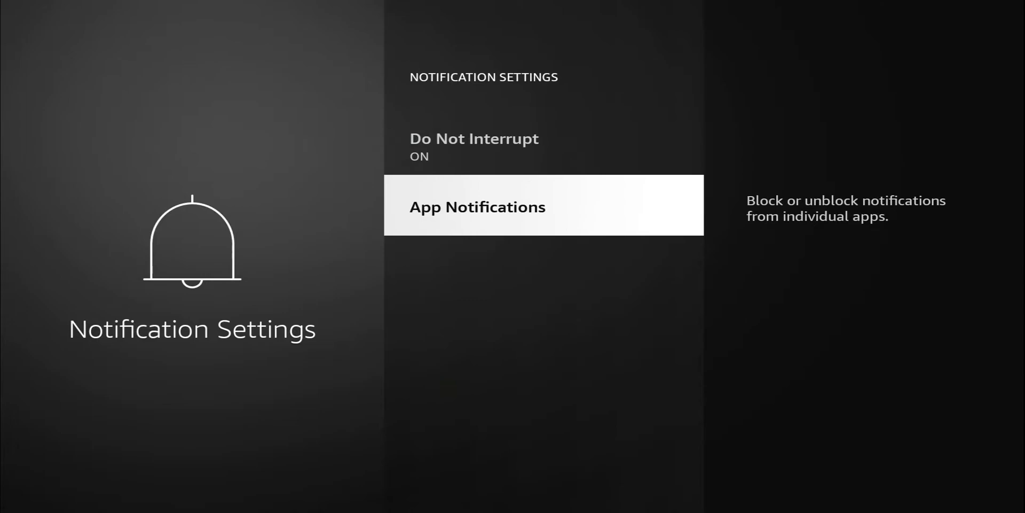
pyautogui.press('Up')
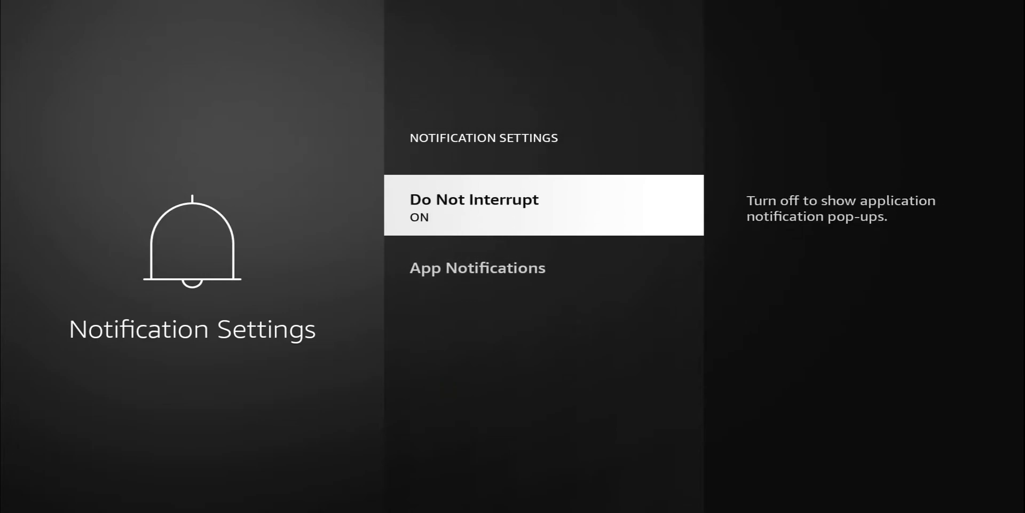
# Back out of Notification Settings and Preferences to the top row of the Fire TV Home screen
pyautogui.press('Escape')
pyautogui.press('Down')
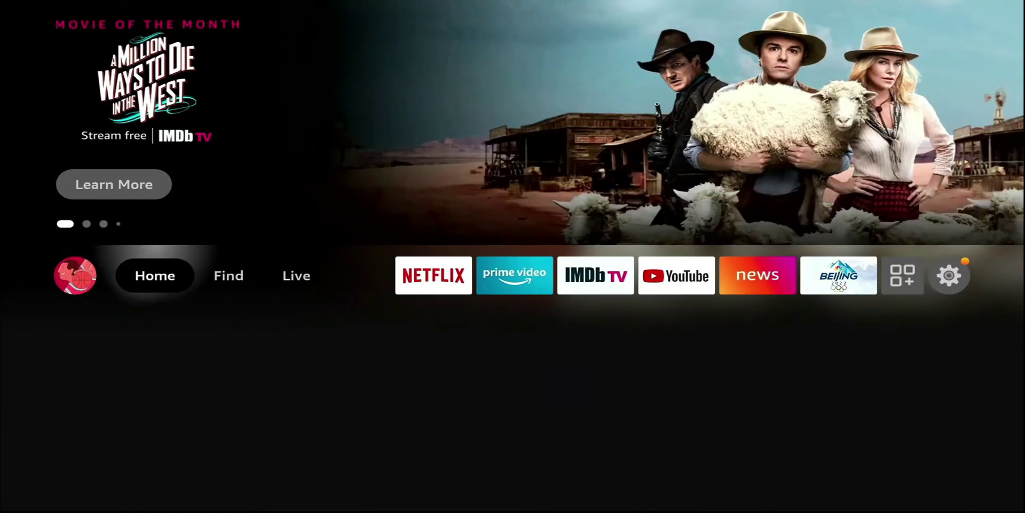
pyautogui.press('Up')
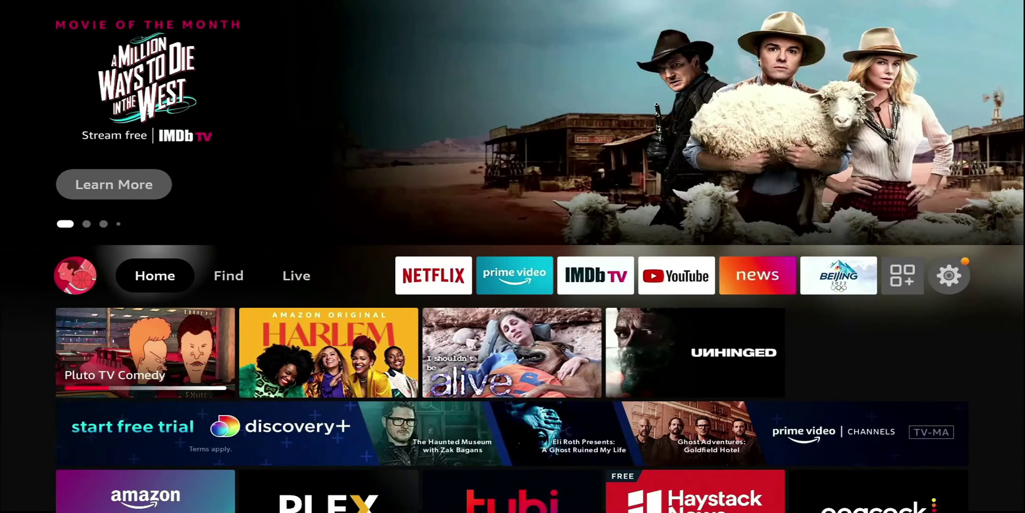
pyautogui.press('Right')
pyautogui.press('Right')
pyautogui.press('Right')
pyautogui.press('Right')
pyautogui.press('Right')
pyautogui.press('Right')
pyautogui.press('Right')
pyautogui.press('Right')
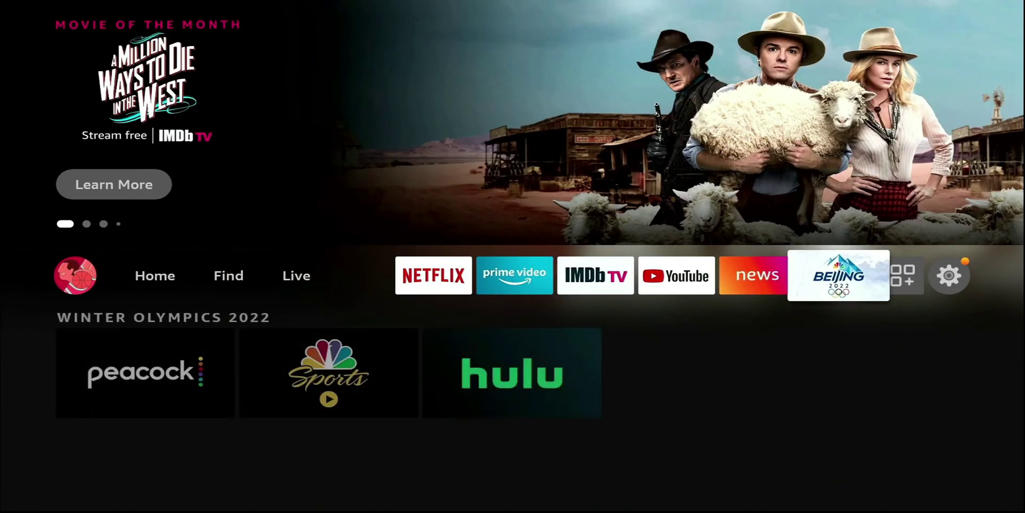
# Under Preferences > Featured Content, switch both Allow Video Autoplay and Allow Audio Autoplay OFF
pyautogui.press('Right')
pyautogui.press('Right')
pyautogui.press('Down')
pyautogui.press('Left')
pyautogui.press('Left')
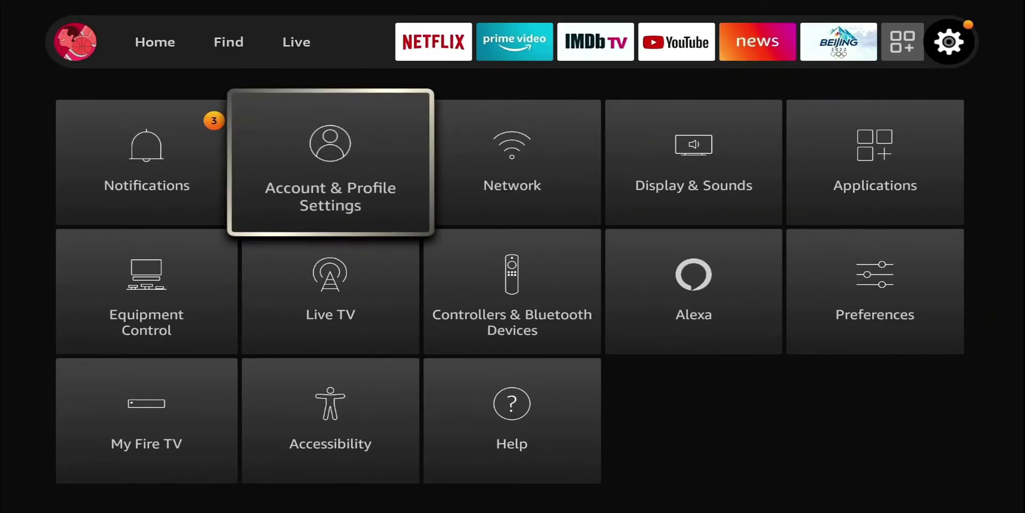
pyautogui.press('Right')
pyautogui.press('Right')
pyautogui.press('Right')
pyautogui.press('Down')
pyautogui.press('Return')
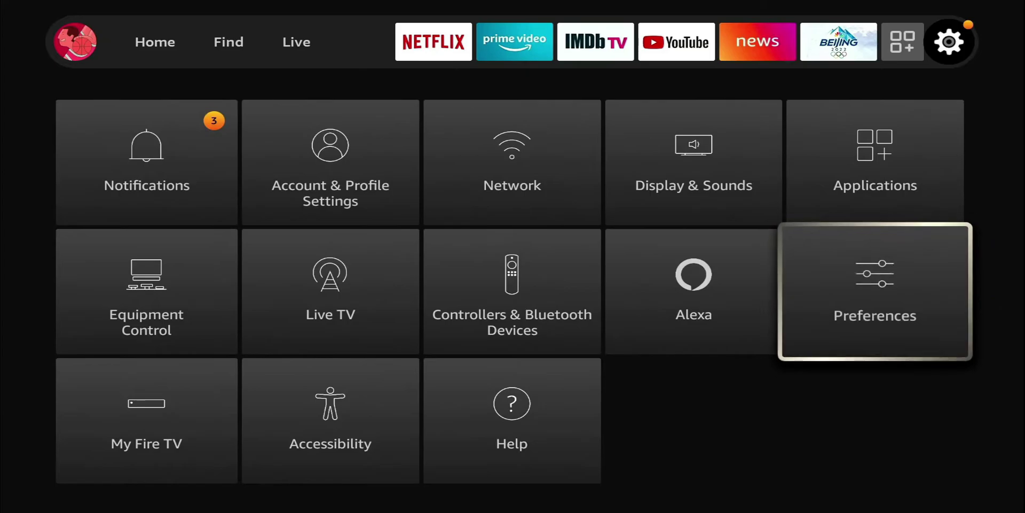
pyautogui.press('Down')
pyautogui.press('Down')
pyautogui.press('Down')
pyautogui.press('Down')
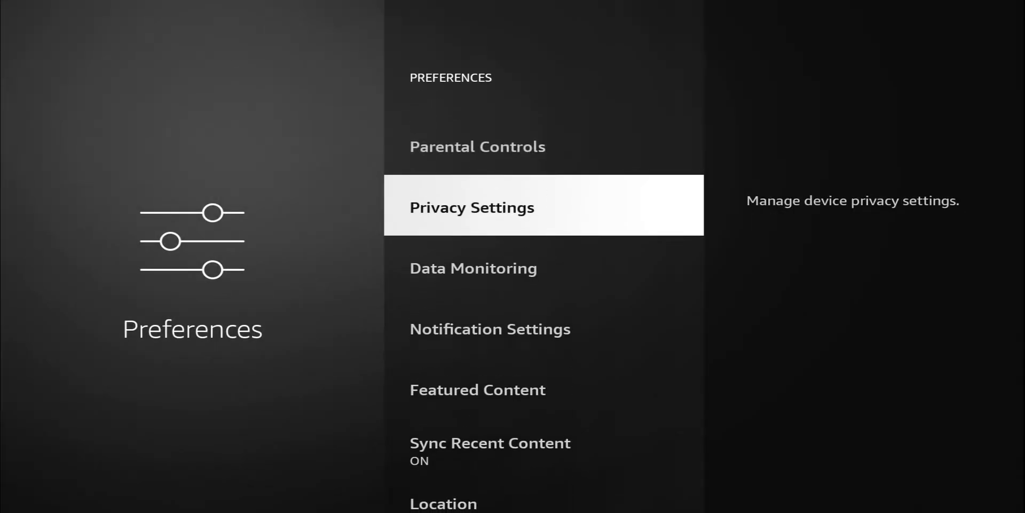
pyautogui.press('Return')
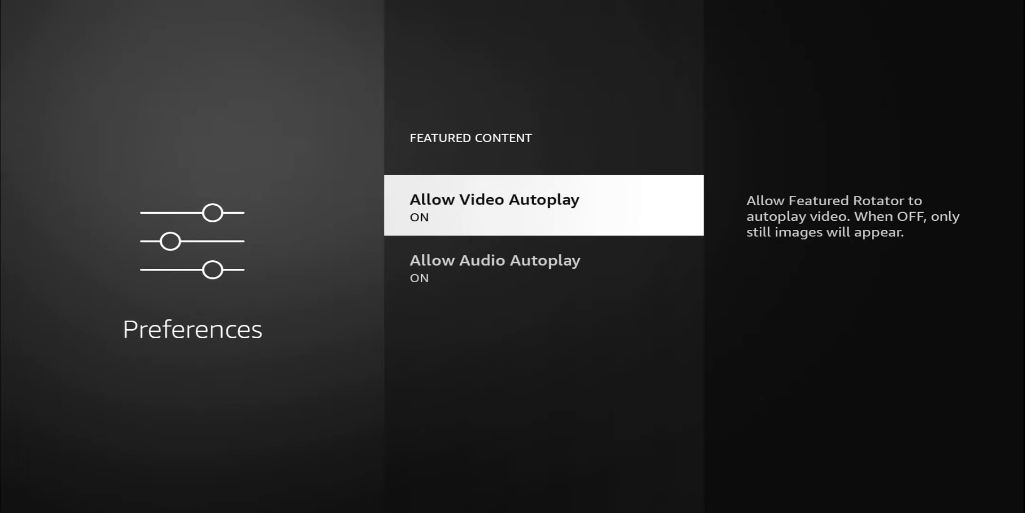
pyautogui.press('Return')
pyautogui.press('Down')
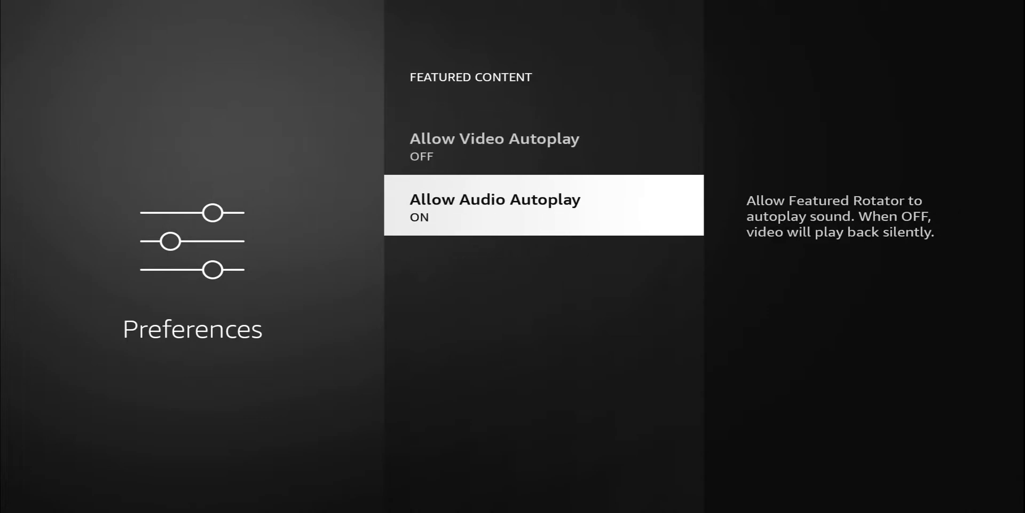
pyautogui.press('Return')
# Return to Home to check the featured banner, then go back to the Settings grid
pyautogui.press('Escape')
pyautogui.press('Escape')
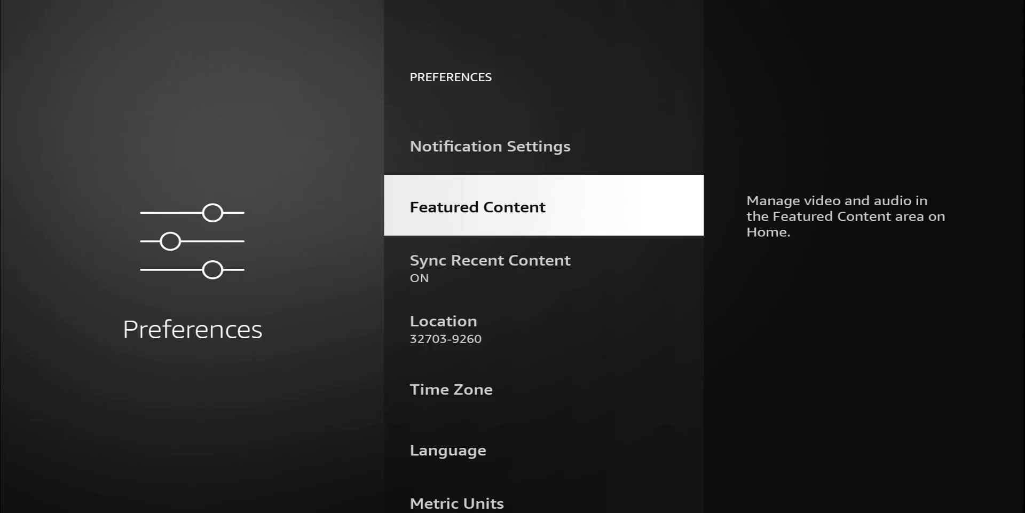
pyautogui.press('Down')
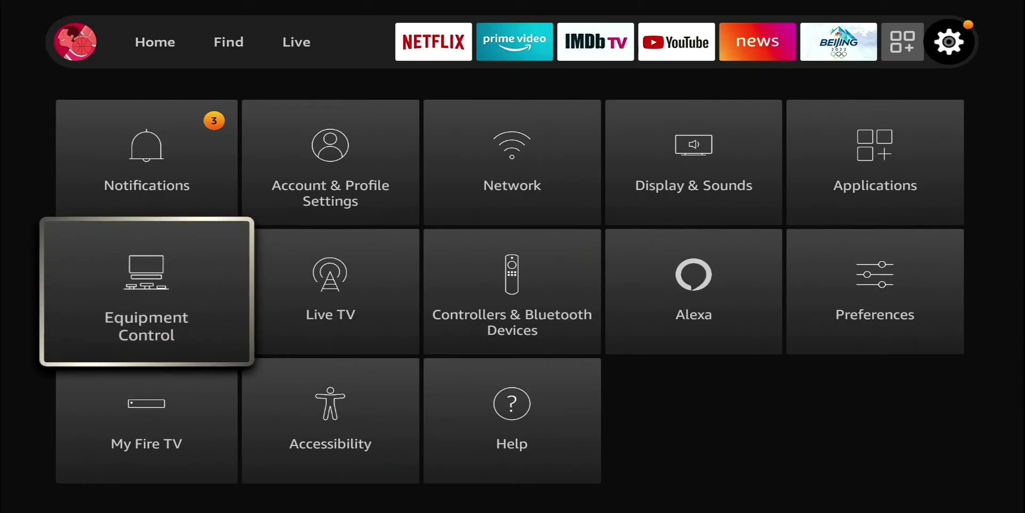
# In My Fire TV > Developer Options, review Install unknown apps and set ADB debugging OFF
pyautogui.press('Down')
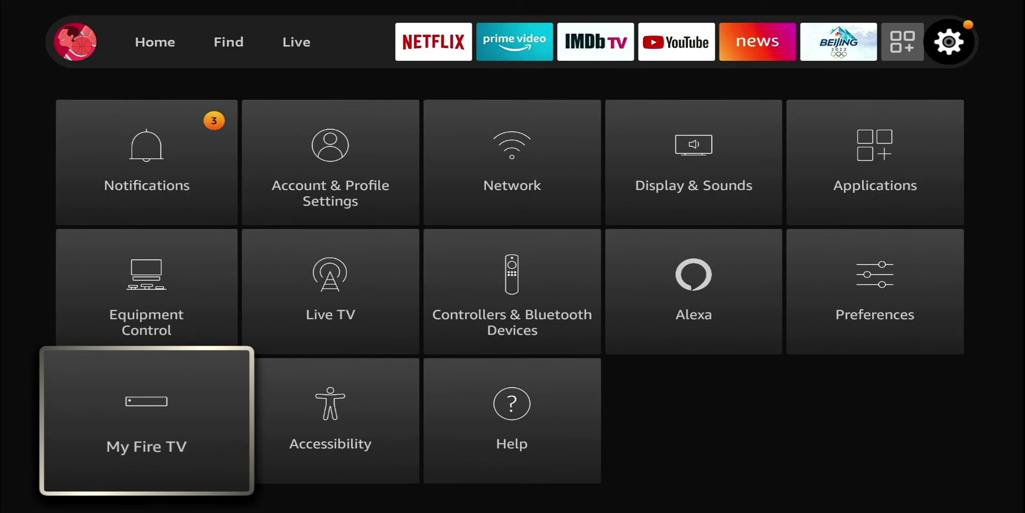
pyautogui.press('Return')
pyautogui.press('Down')
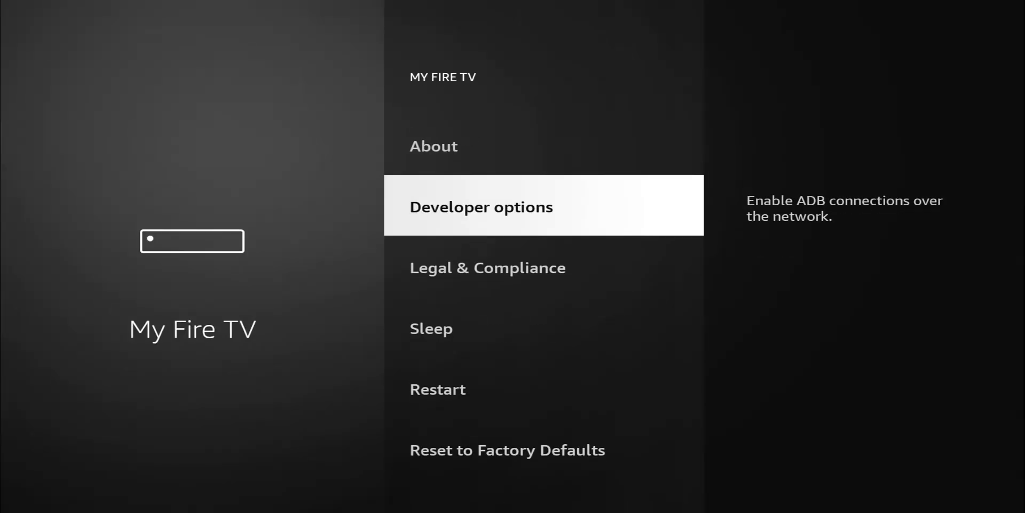
pyautogui.press('Return')
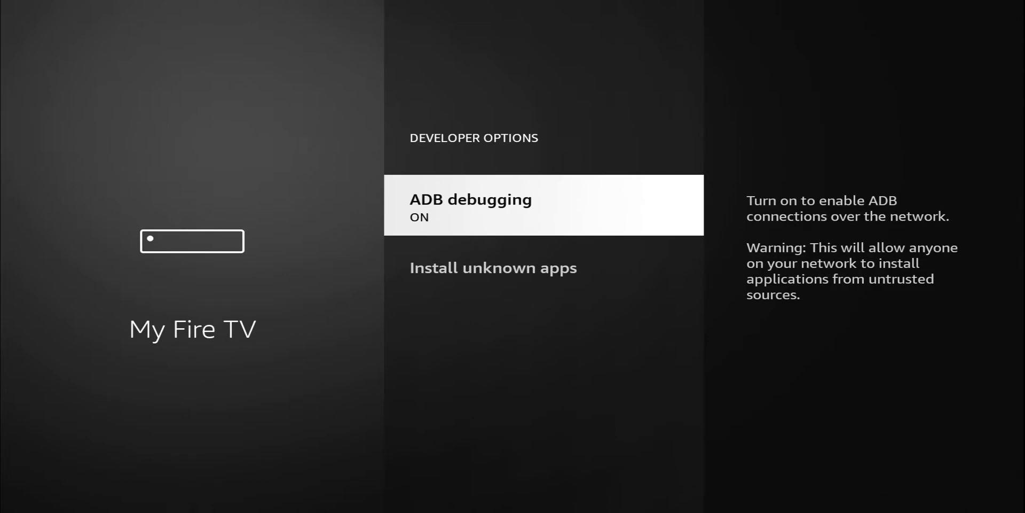
pyautogui.press('Down')
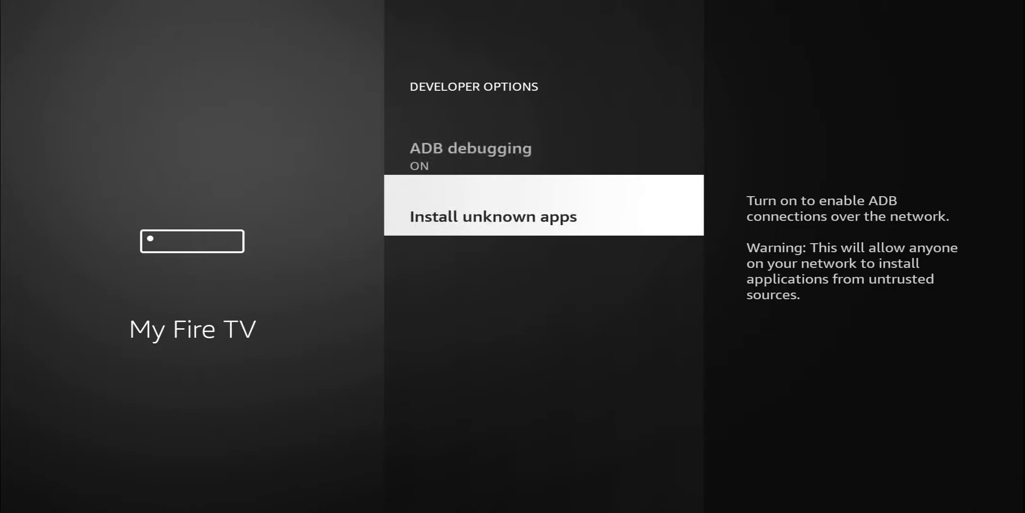
pyautogui.press('Up')
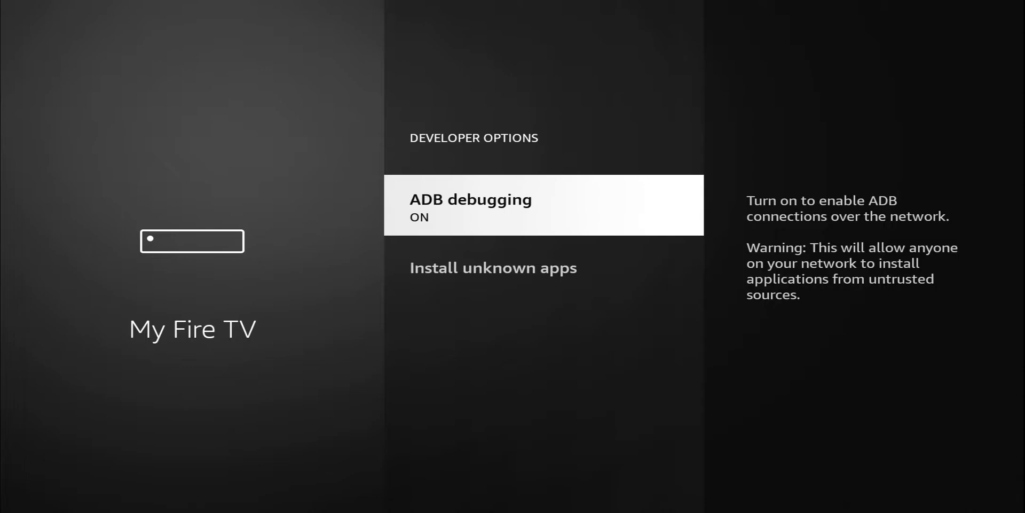
pyautogui.press('Down')
pyautogui.press('Up')
pyautogui.press('Return')
# Subscribe to the You've Got Options YouTube channel and turn on notifications for every new video
pyautogui.press('Home')
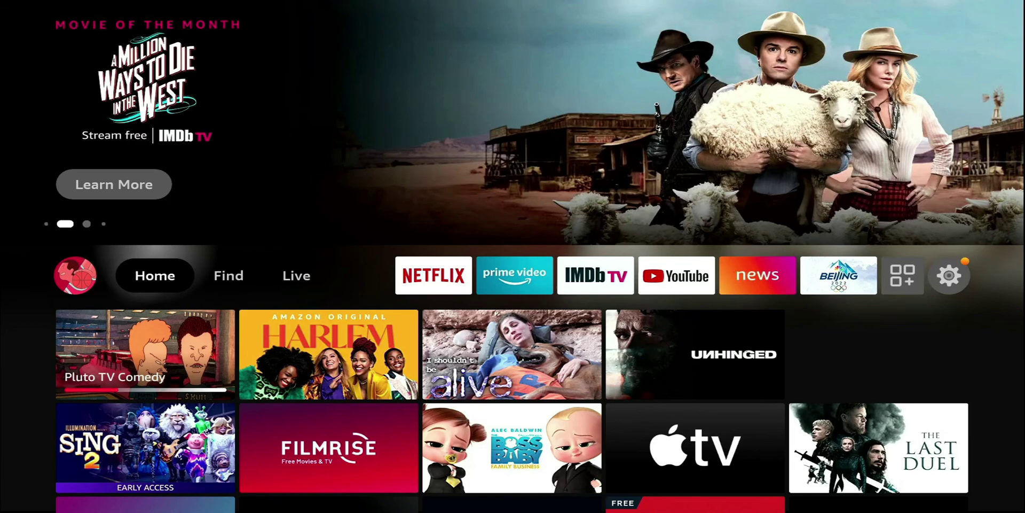
pyautogui.press('Down')
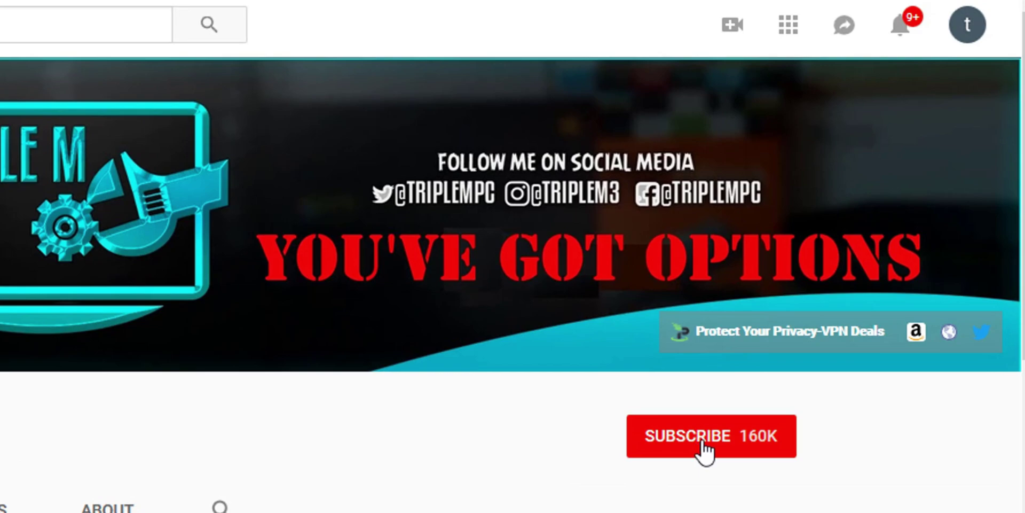
pyautogui.click(760, 361)
pyautogui.click(777, 438)
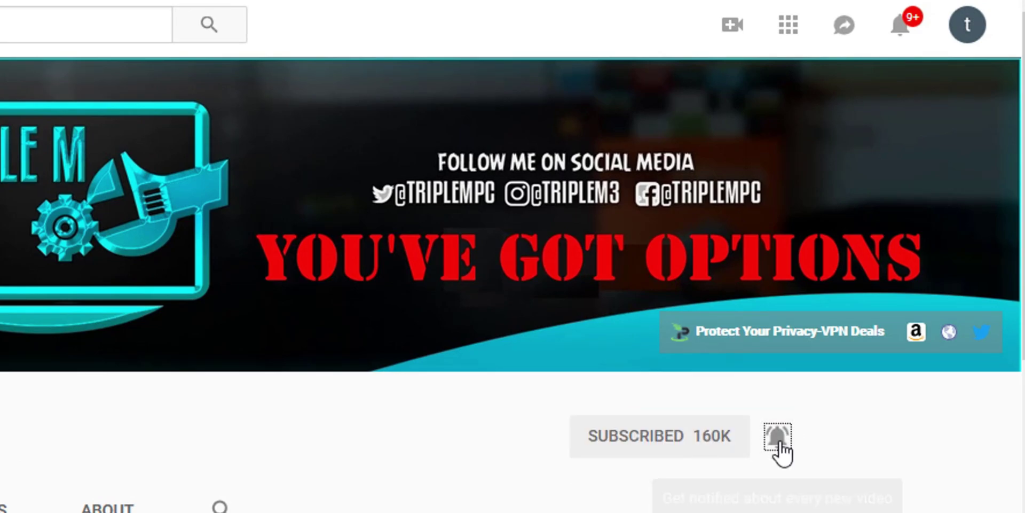